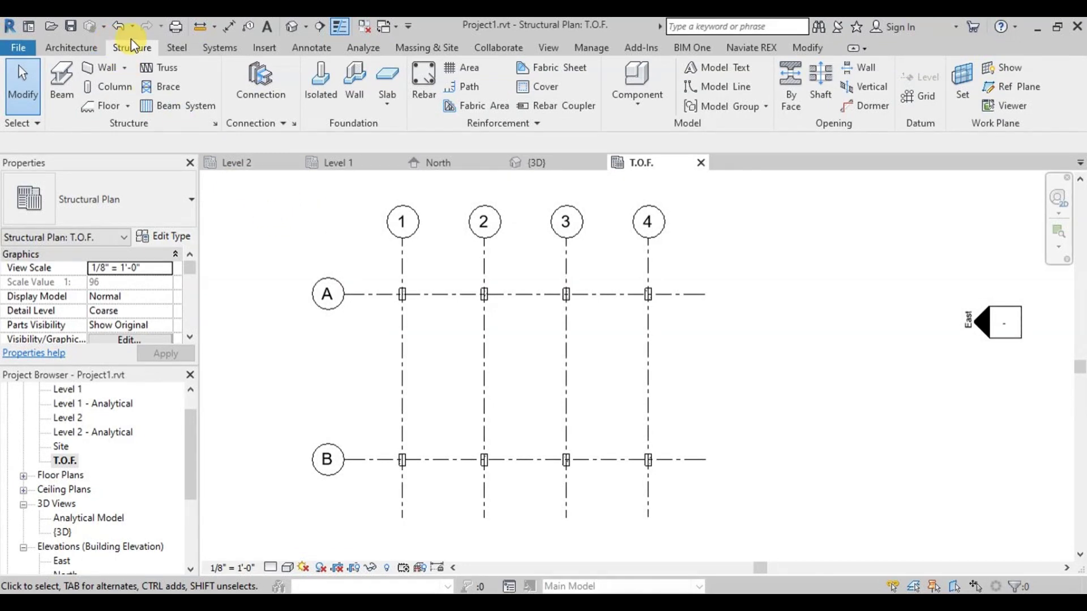
Step: Start the Beam tool and switch its type to Concrete-Rectangular Beam 12 x 24
click(59, 80)
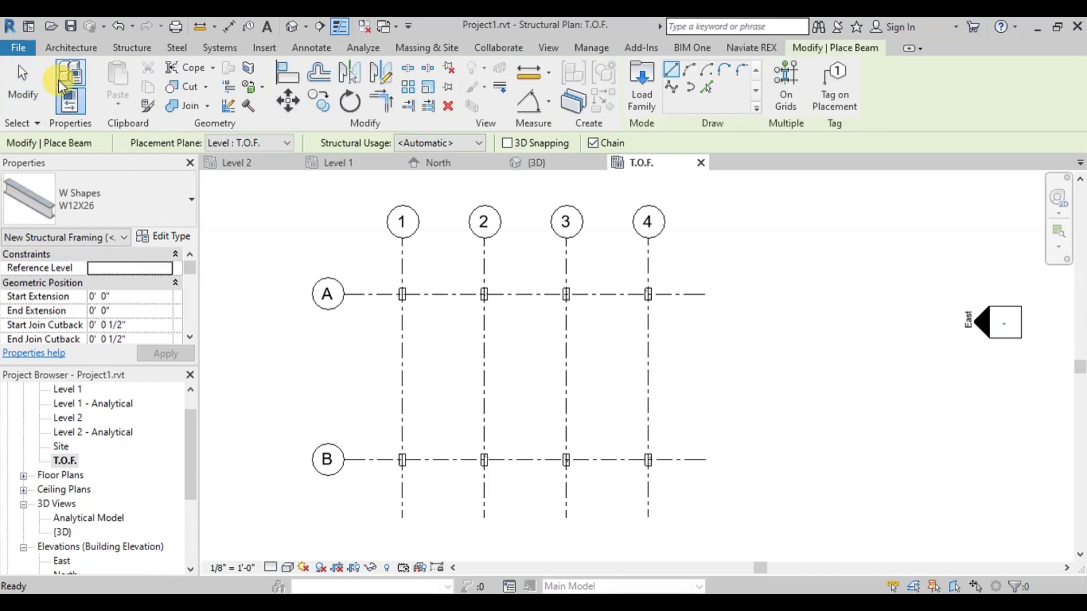
click(187, 210)
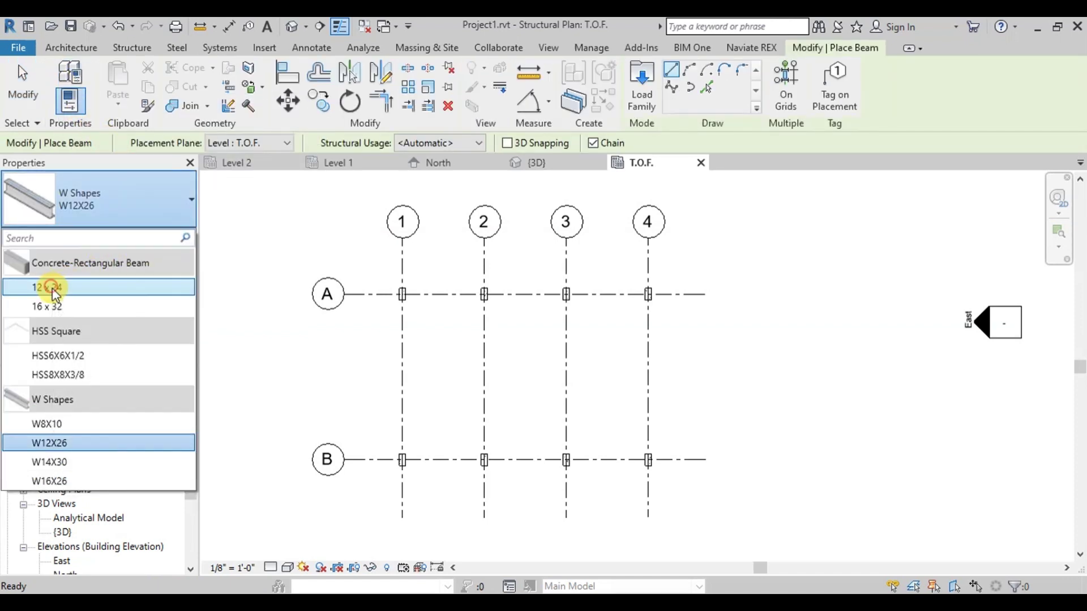
click(54, 289)
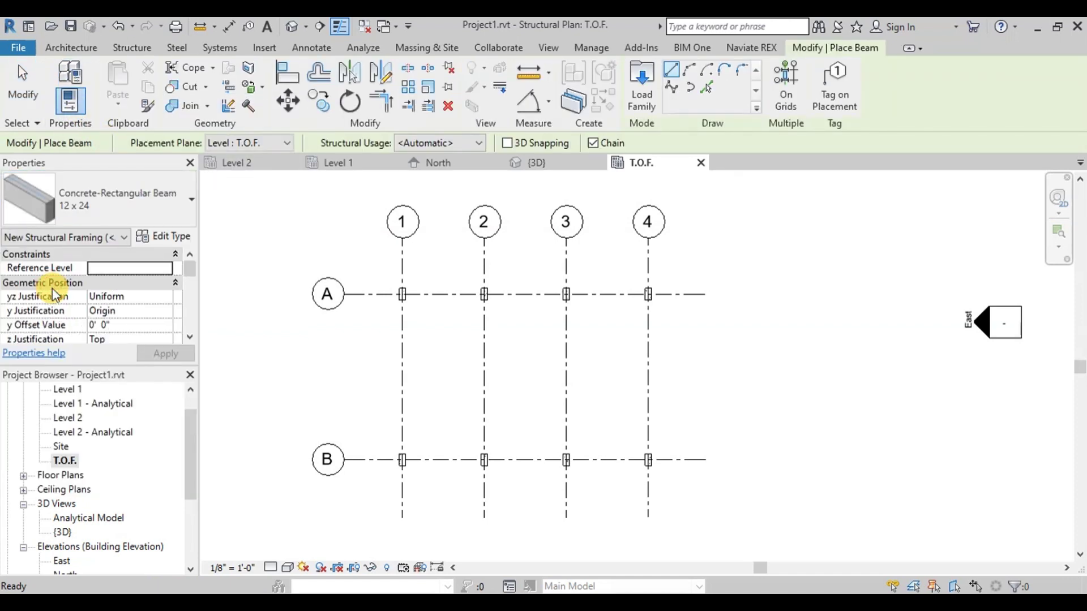
Step: Duplicate the current beam type as a new type named 9"X18"
click(182, 245)
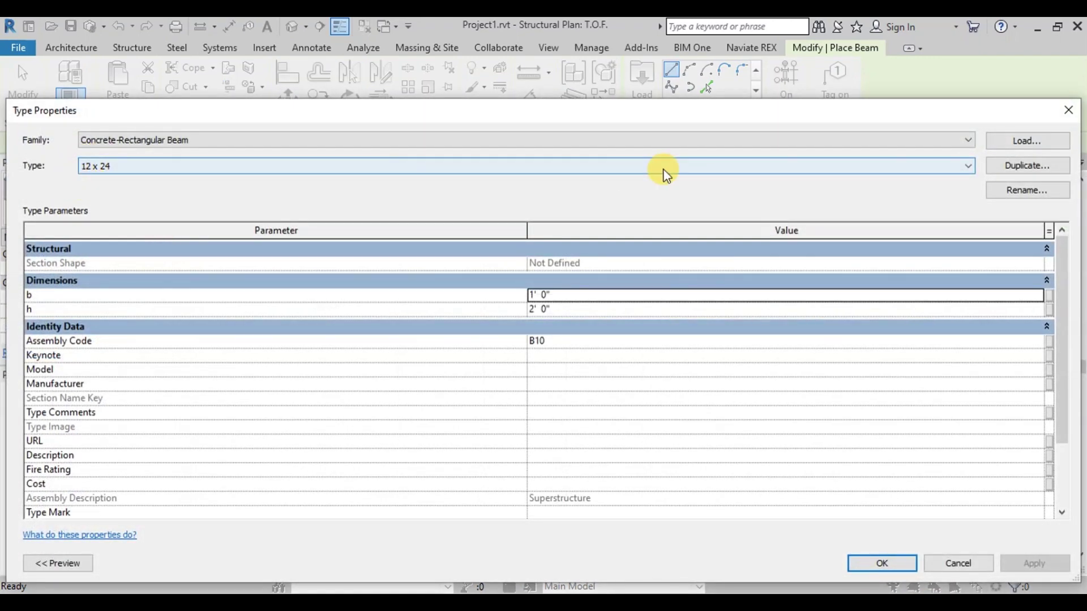
click(1027, 165)
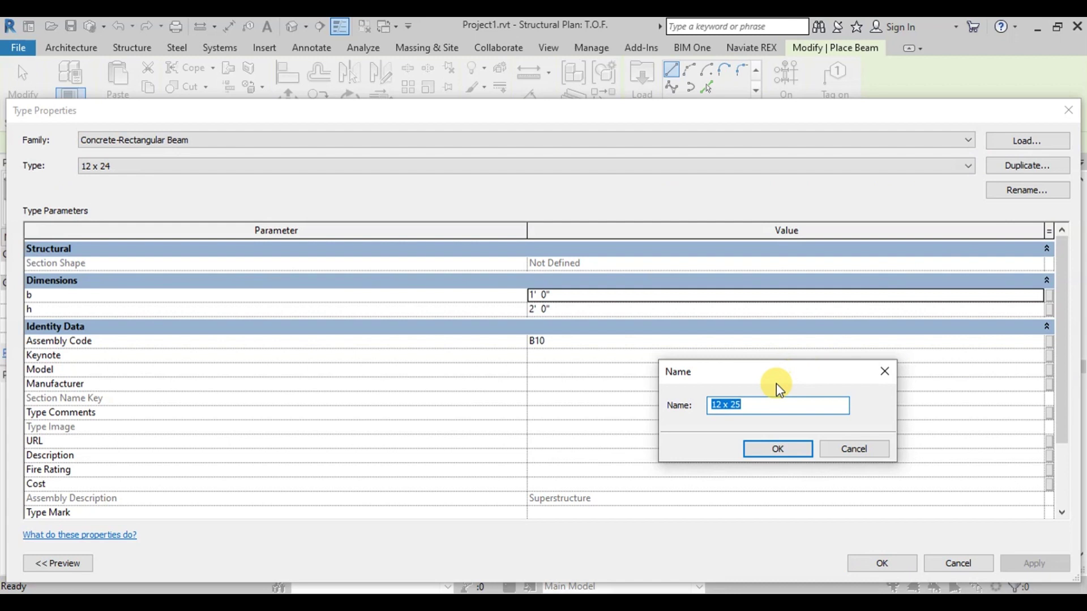
text(9"X18)
click(787, 450)
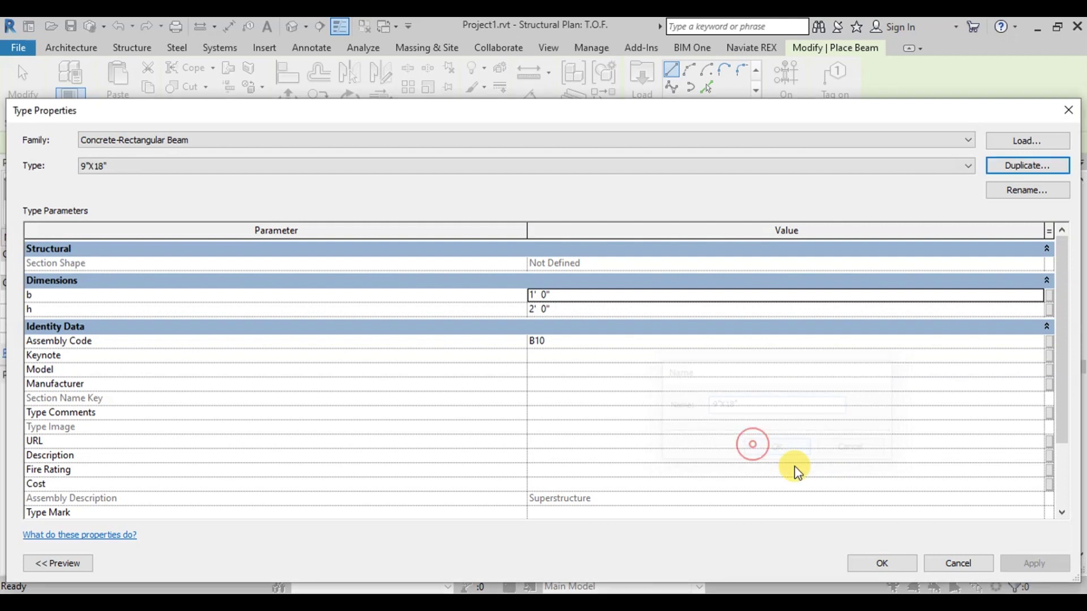
Step: Set the new type's b to 9", h to 1' 6" and Type Mark to PB-1
click(560, 293)
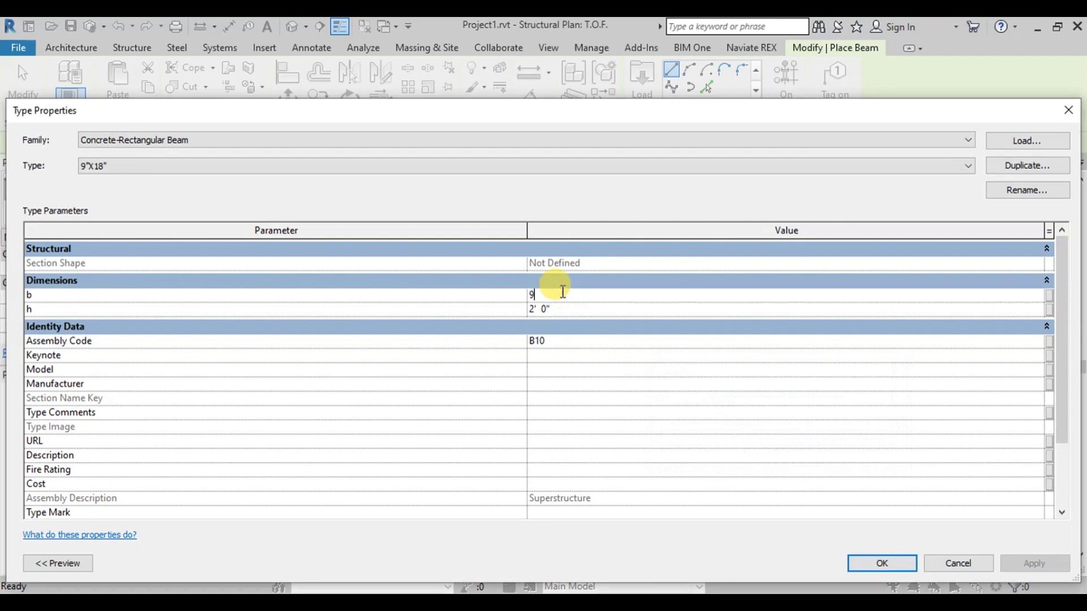
click(560, 309)
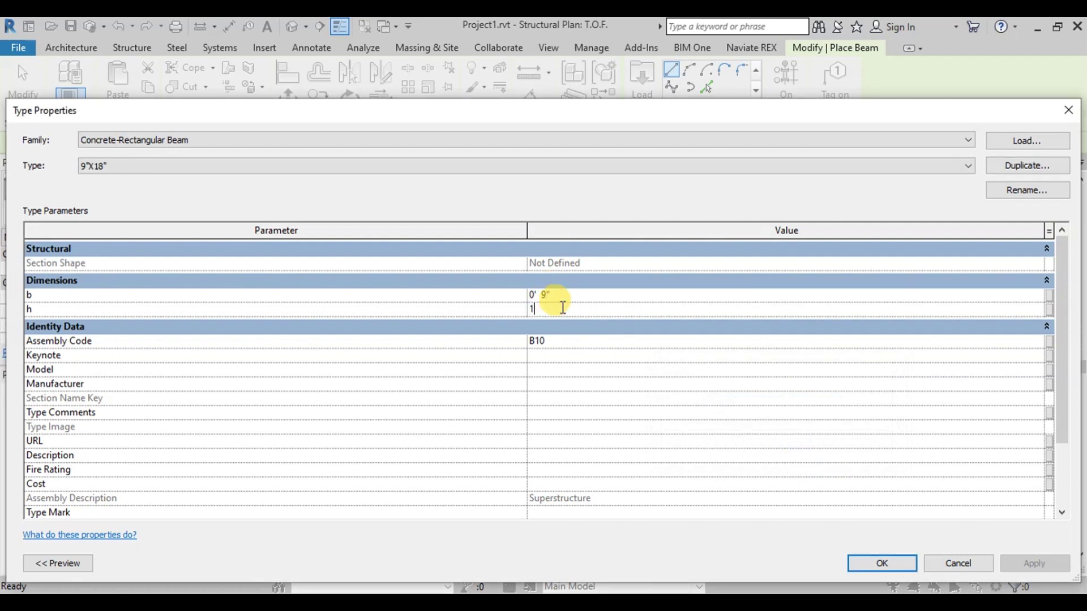
text(18")
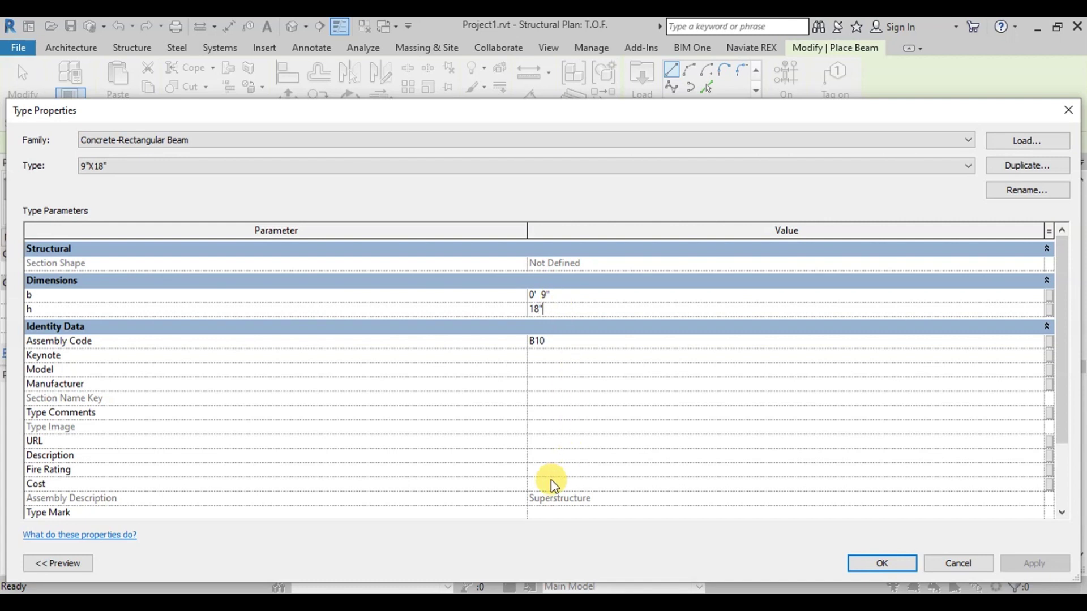
click(552, 483)
click(551, 513)
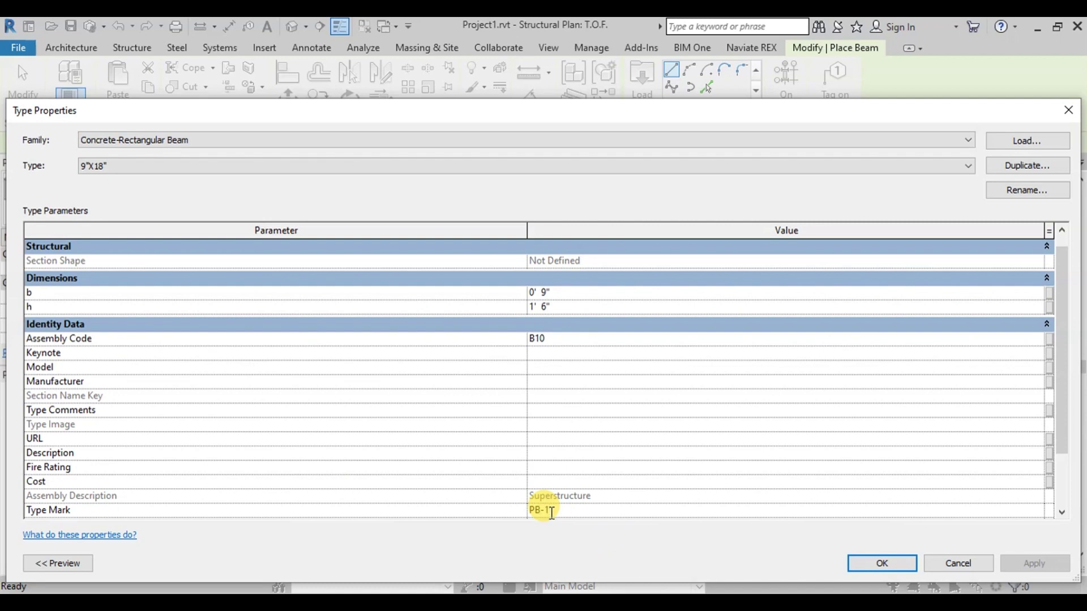
text(PB-1)
click(867, 562)
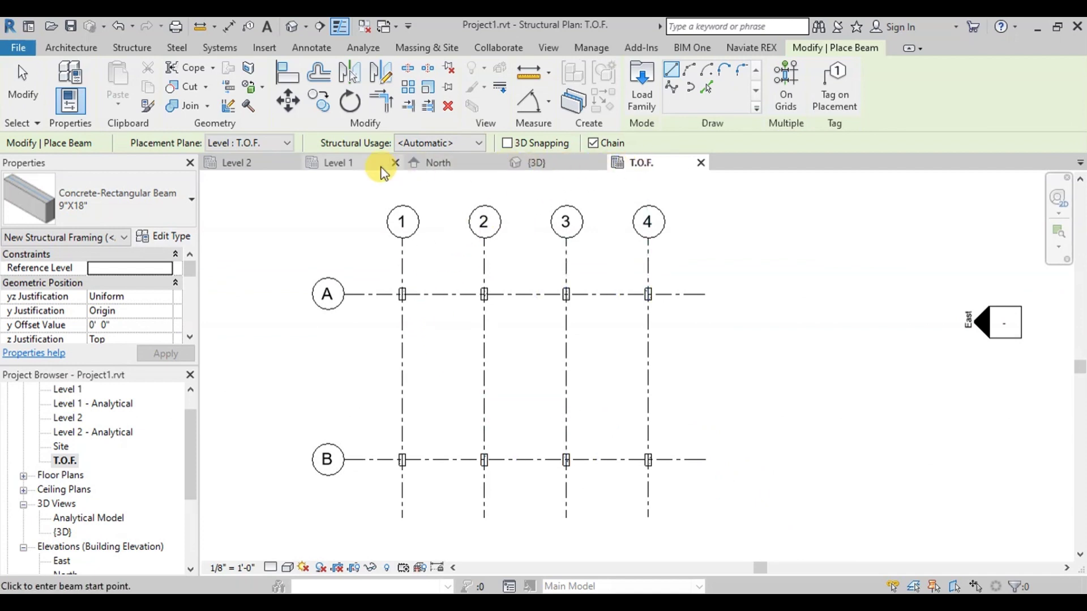
Step: On Level 1, chain beams from column A-1 along row A past grid 2
click(354, 163)
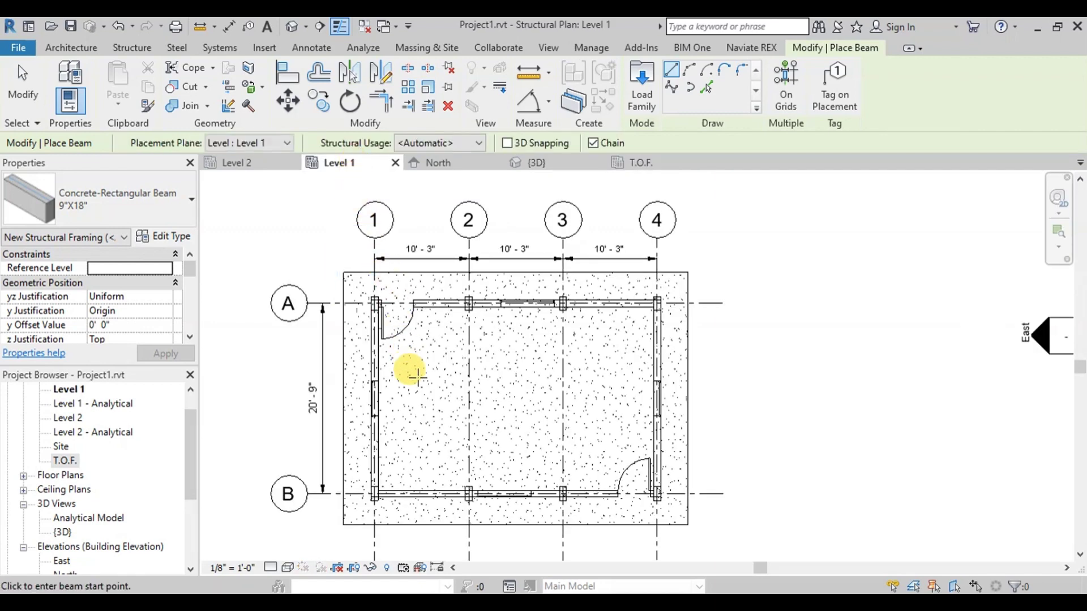
scroll(400, 306, up, 4)
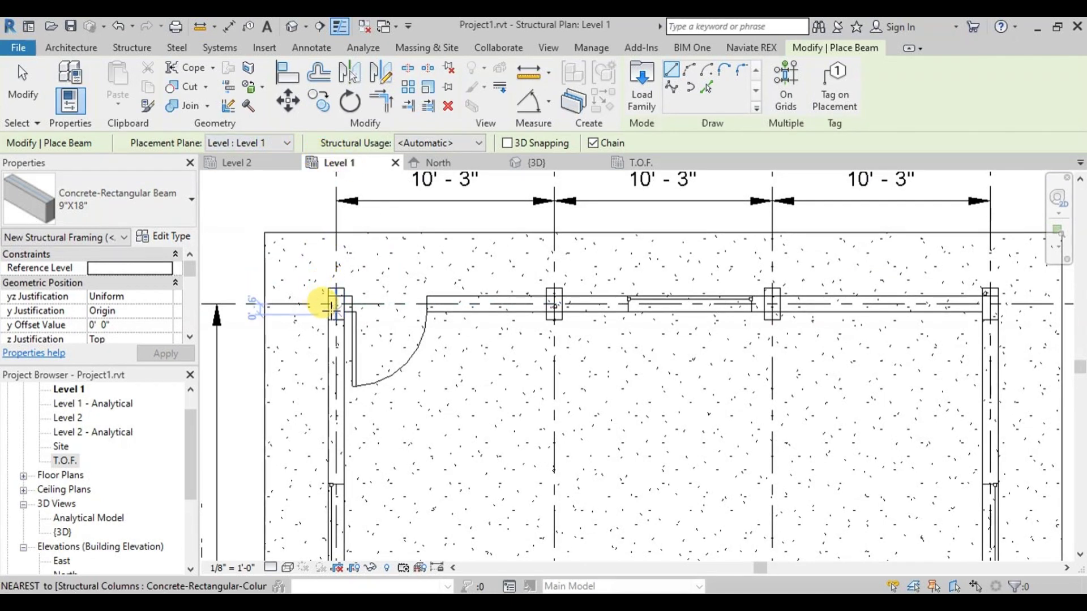
click(328, 303)
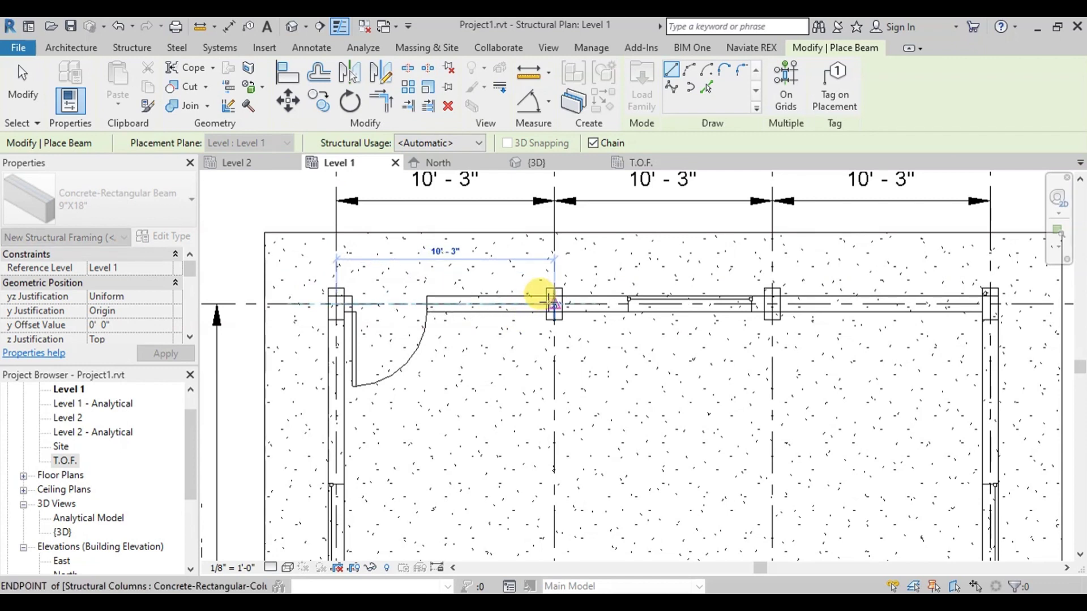
click(553, 304)
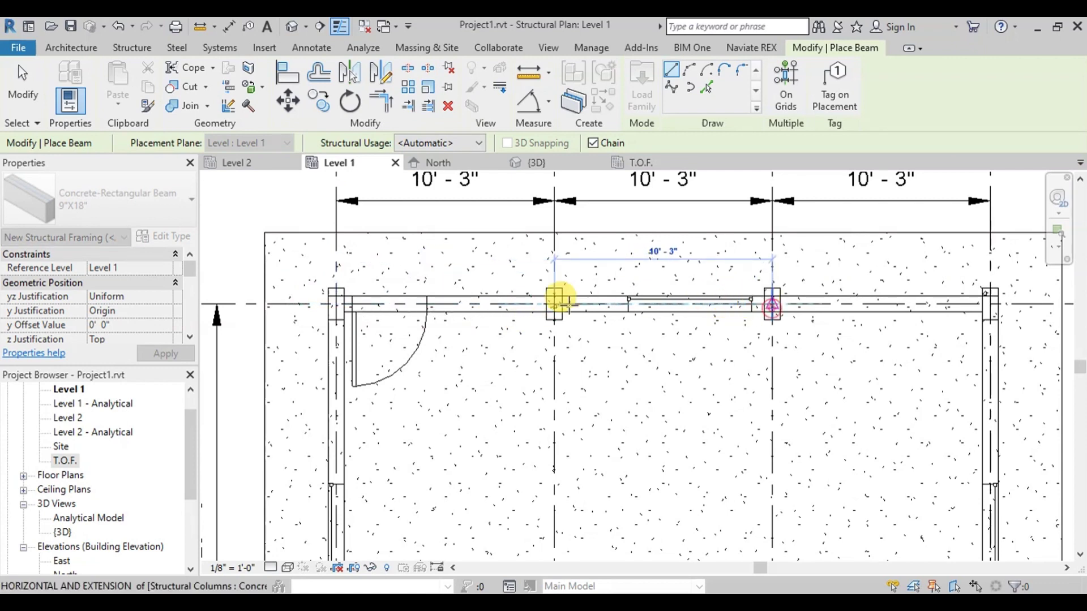
click(773, 306)
scroll(551, 279, down, 2)
scroll(737, 286, up, 2)
scroll(745, 291, down, 2)
Step: Continue the chain to B-4, along row B and back to A-1, then exit
click(745, 291)
scroll(765, 494, up, 2)
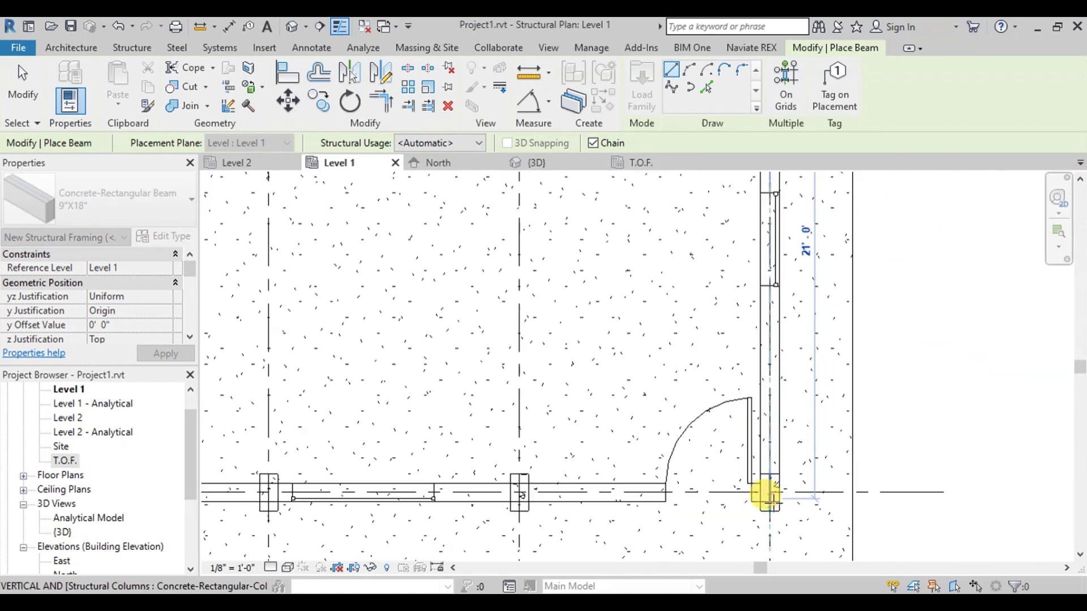
scroll(509, 485, up, 1)
scroll(521, 485, down, 3)
click(306, 481)
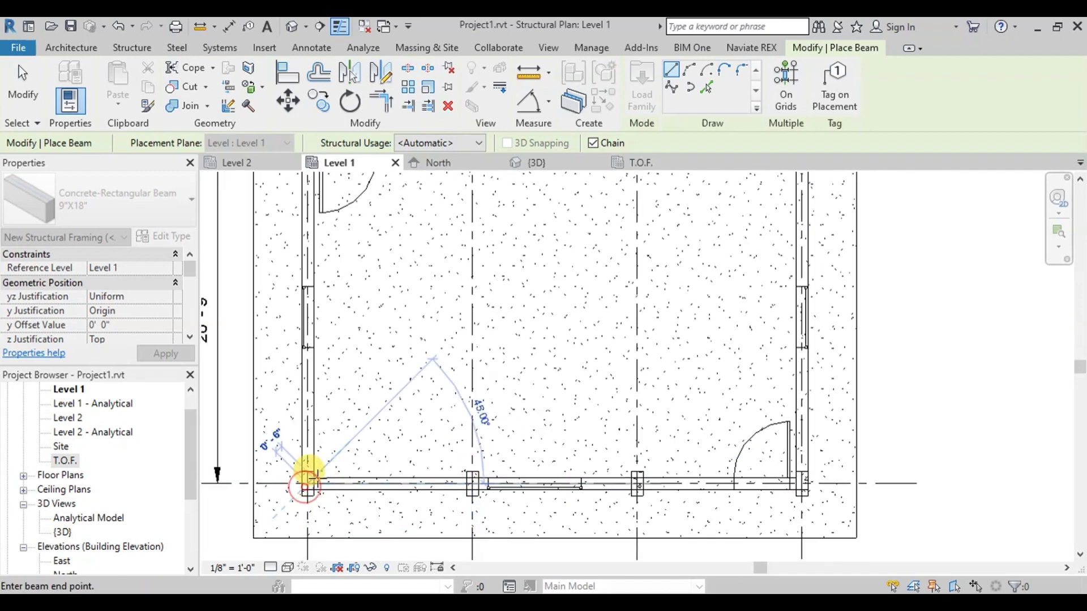
click(305, 481)
scroll(311, 236, down, 3)
click(311, 236)
scroll(424, 252, down, 2)
key(Escape)
scroll(490, 310, down, 1)
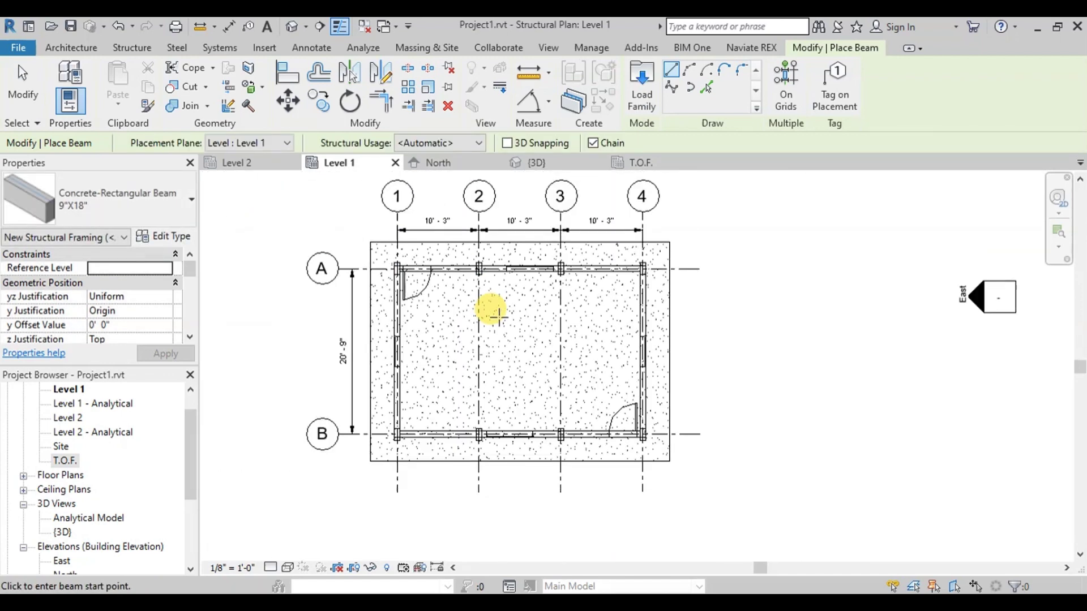
key(Escape)
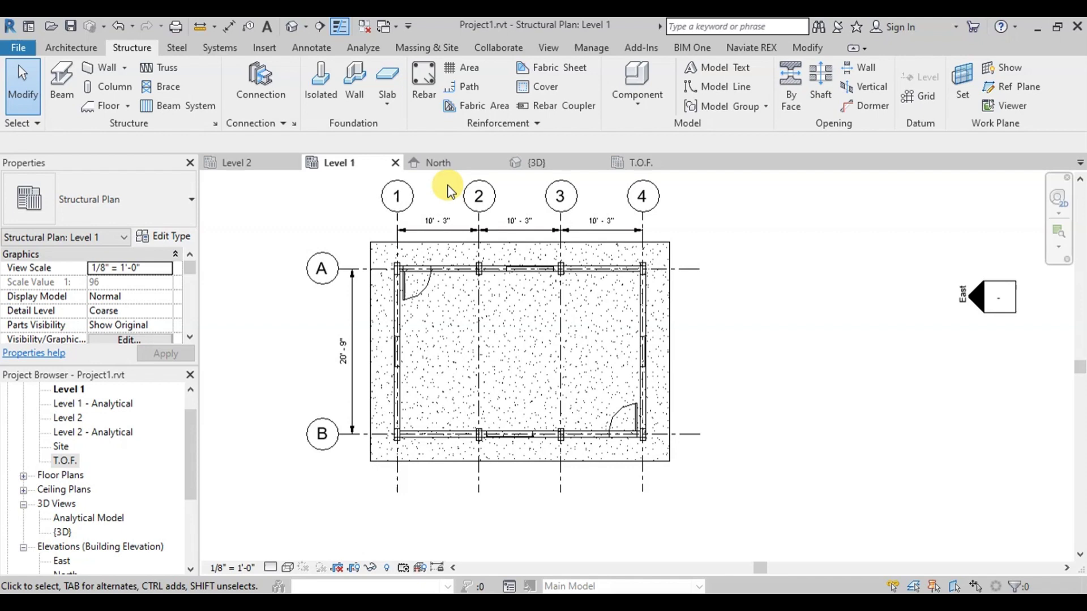
click(528, 162)
scroll(586, 407, up, 2)
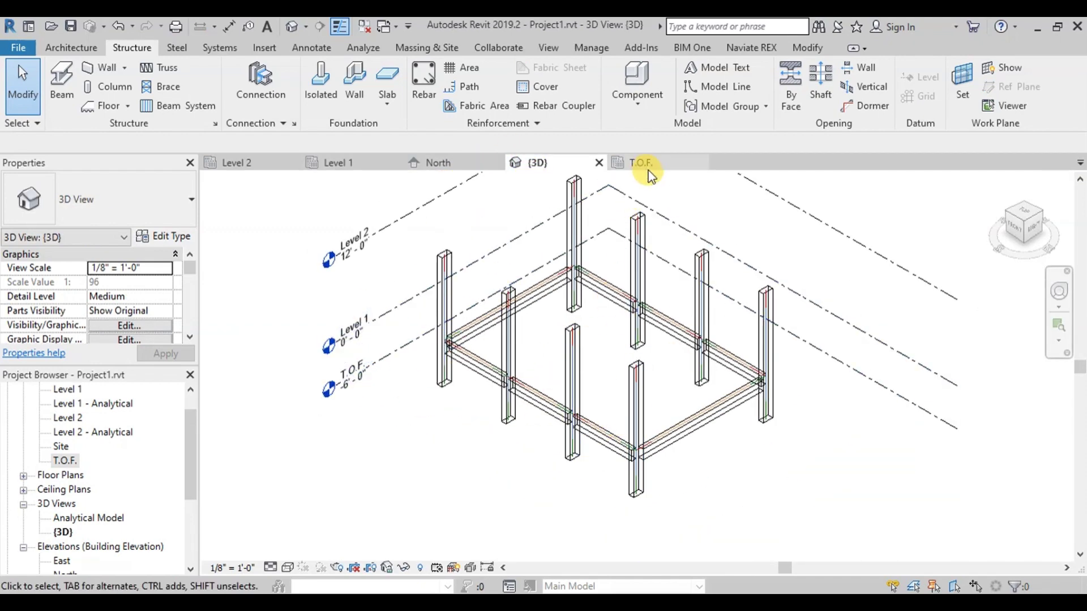
click(379, 165)
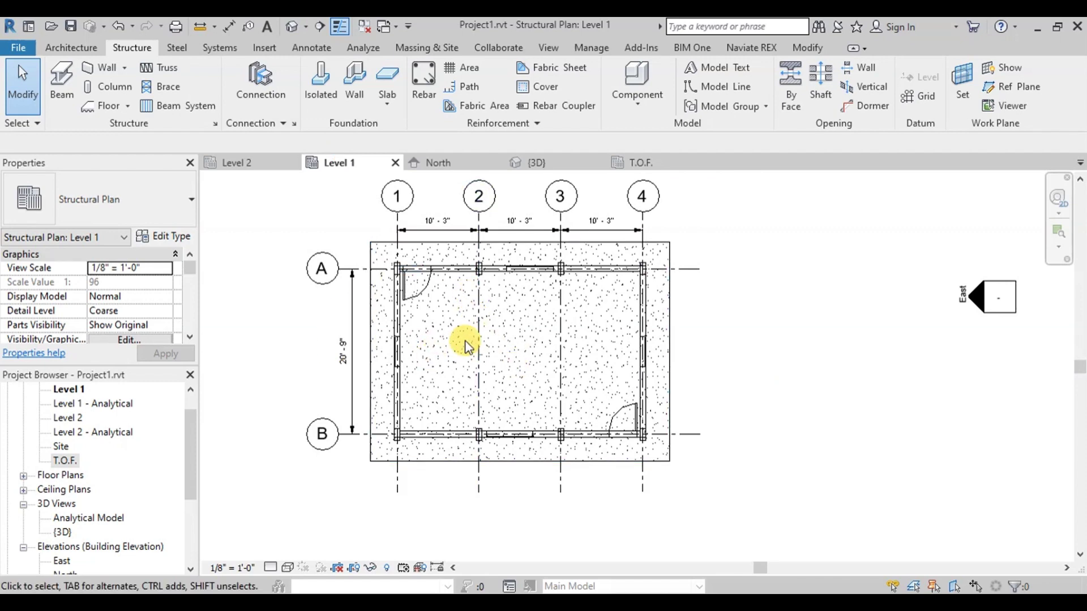
Step: Hide the Arch.rvt link on the Revit Links tab of Level 1's VG settings
key(v)
key(g)
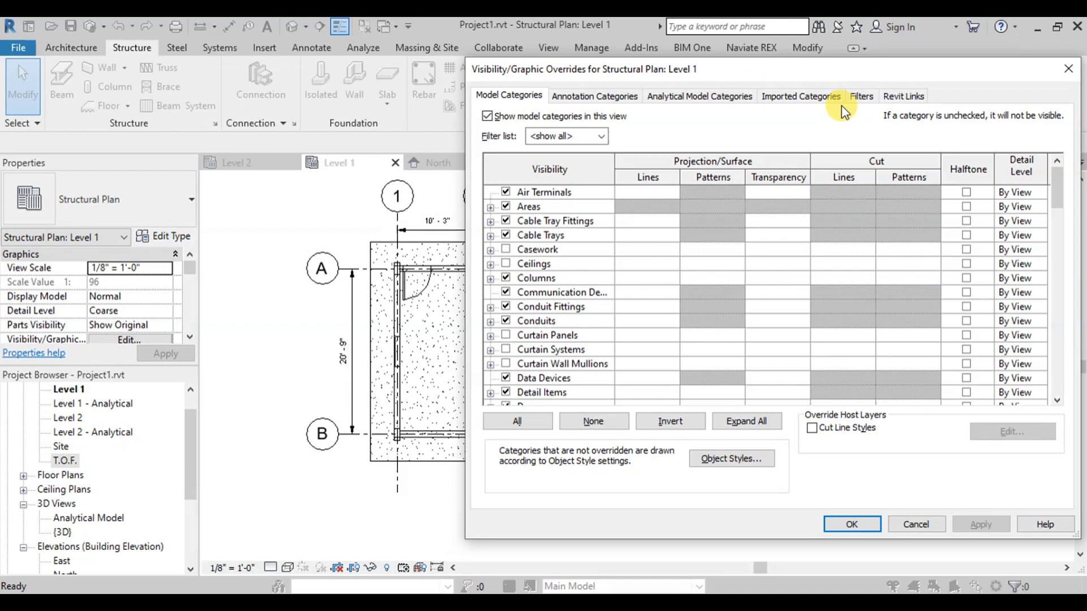
click(900, 95)
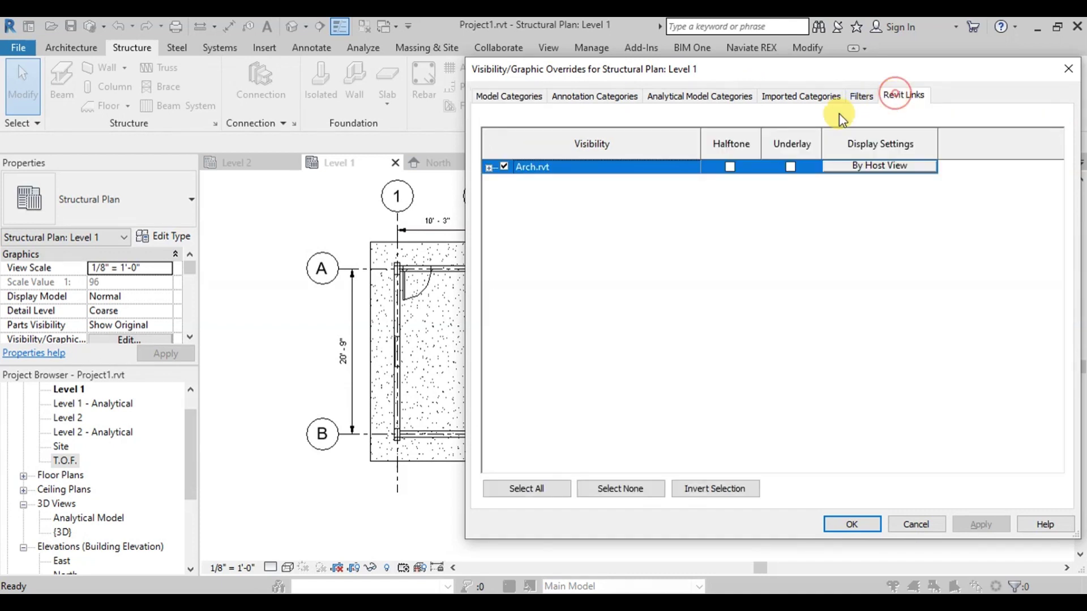
click(504, 167)
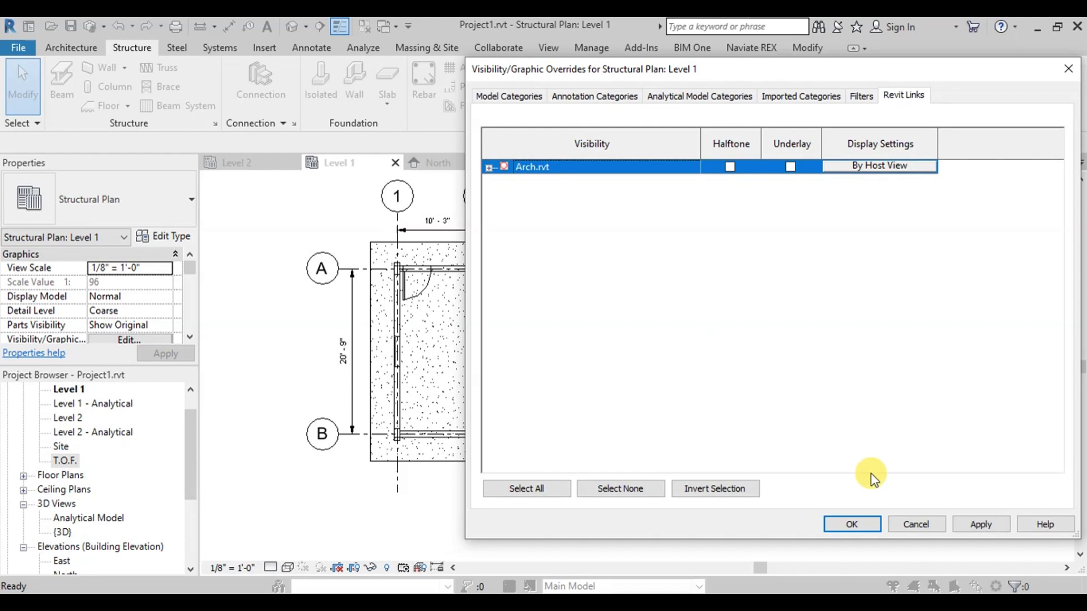
click(981, 524)
click(852, 524)
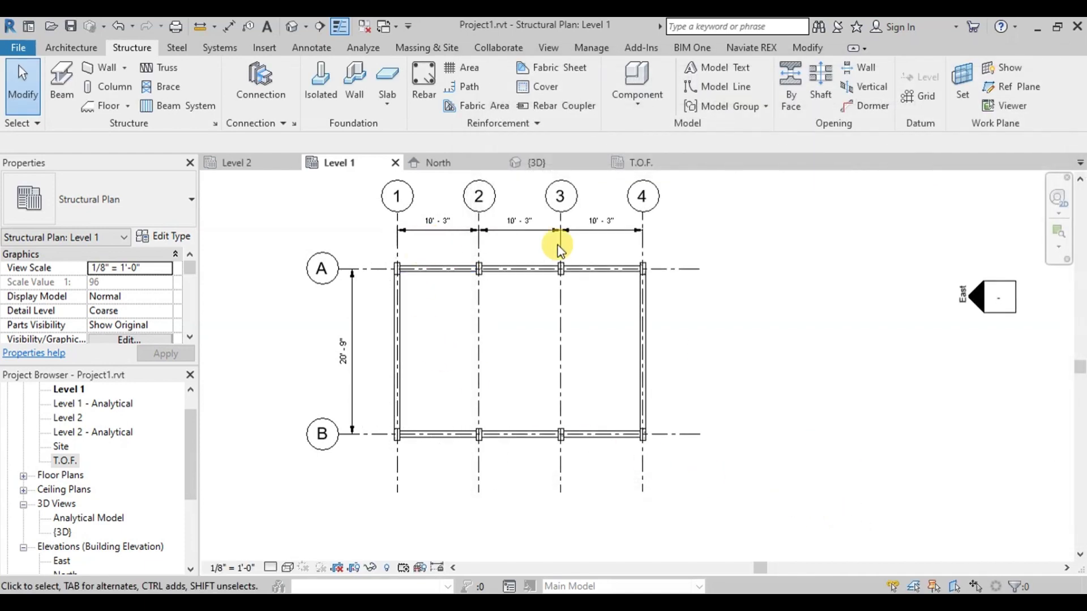
scroll(526, 270, up, 2)
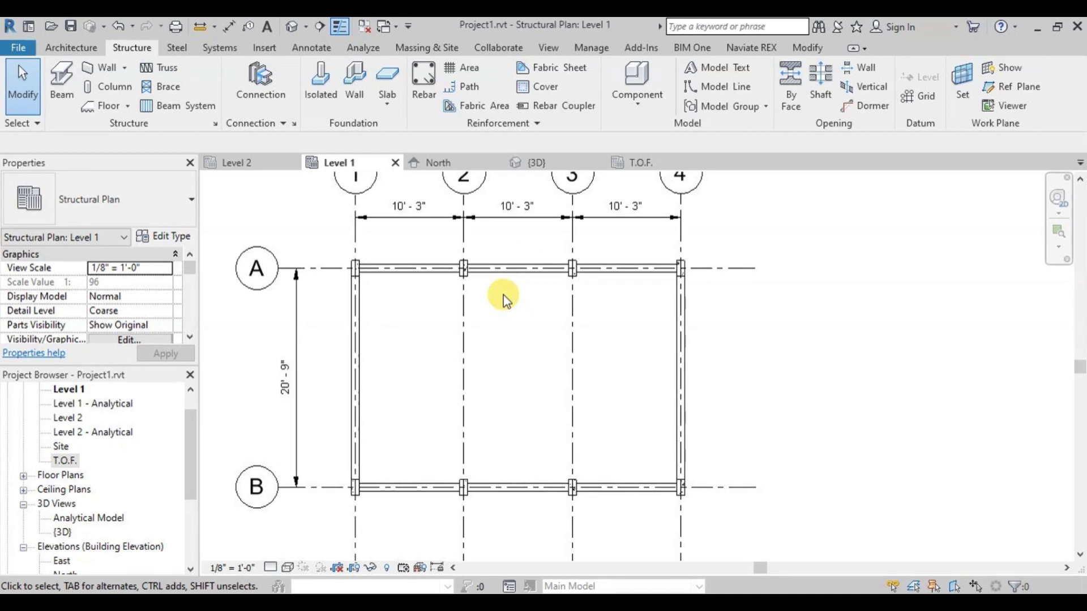
Step: Align the first two columns to the grid A beam edge using multiple alignment
click(792, 48)
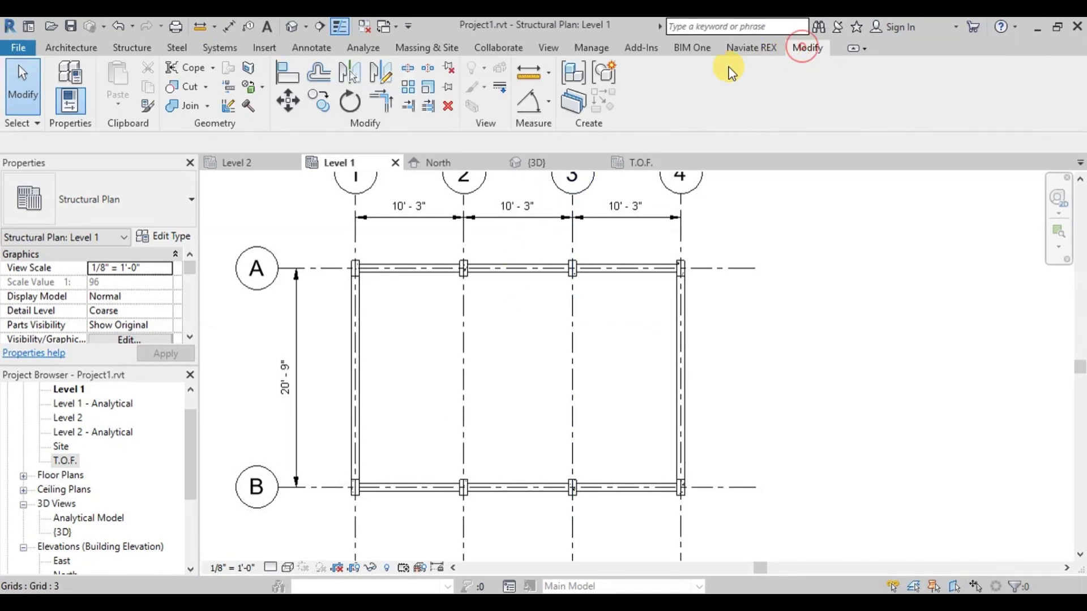
click(287, 73)
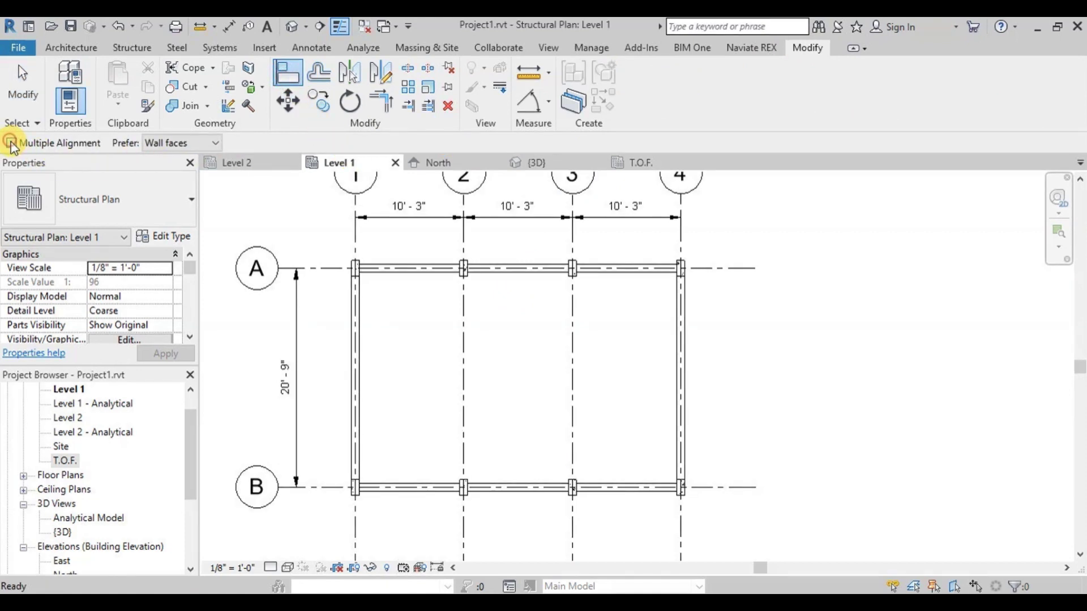
click(12, 144)
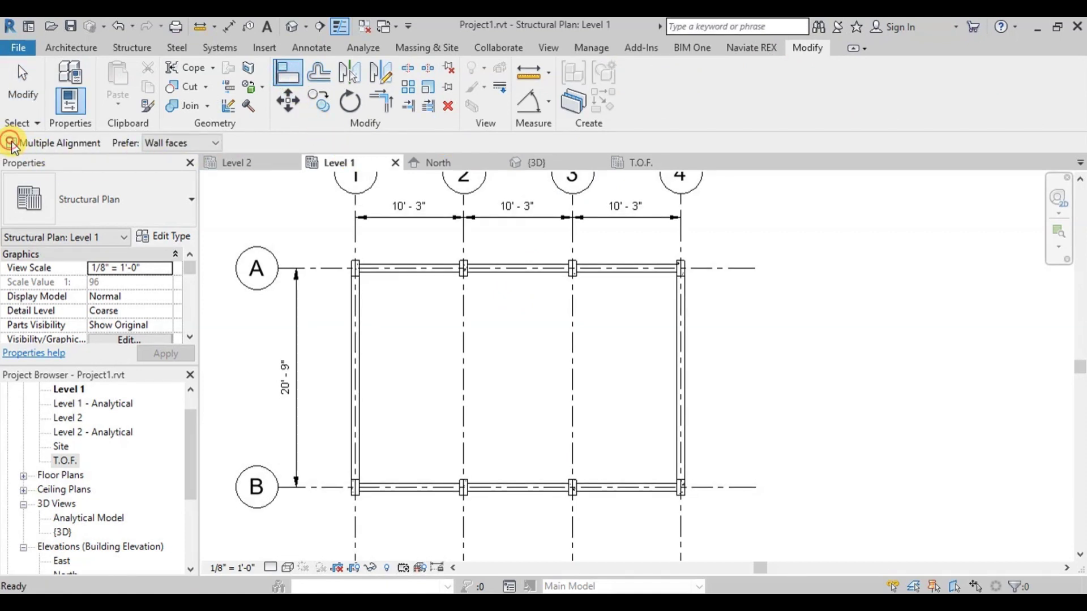
click(396, 261)
scroll(348, 249, up, 4)
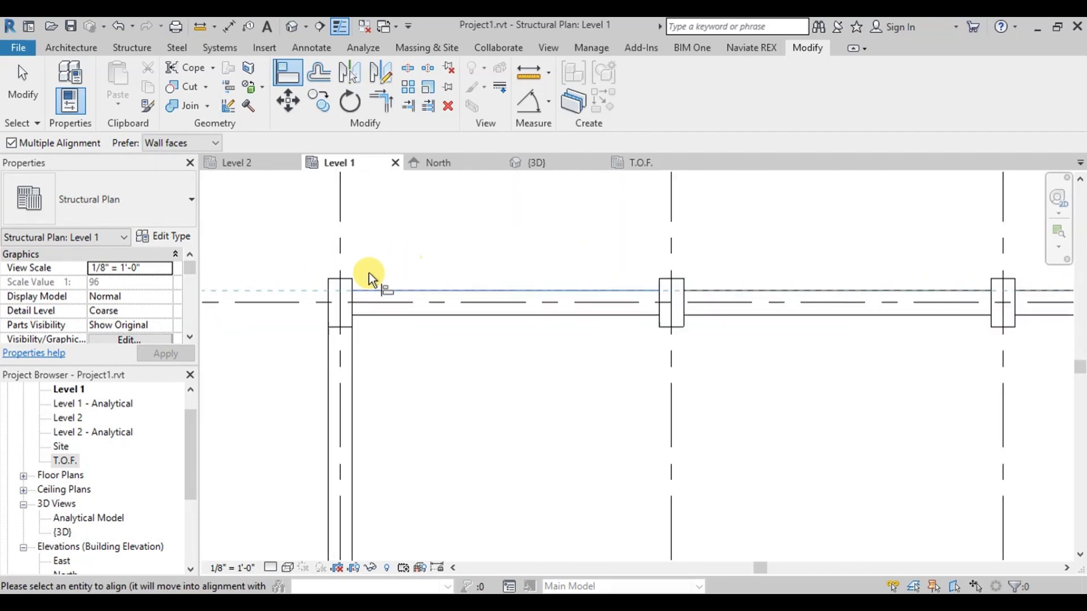
click(351, 277)
click(674, 275)
Step: Align the right-side columns to the beam face, then the left column to the bottom beam face
scroll(400, 246, down, 3)
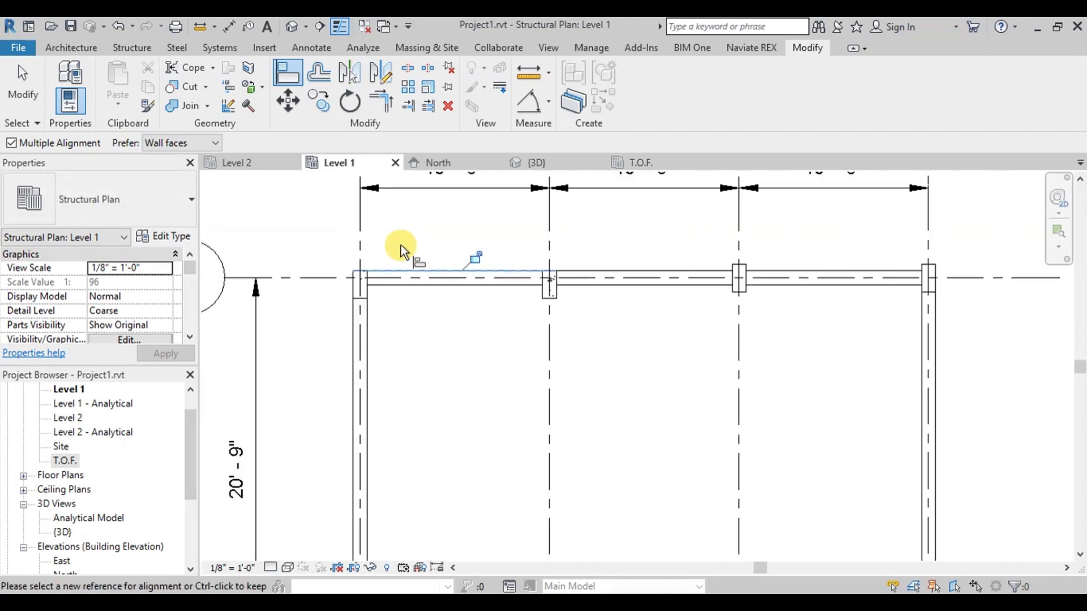
scroll(752, 266, up, 2)
click(718, 252)
scroll(922, 253, up, 2)
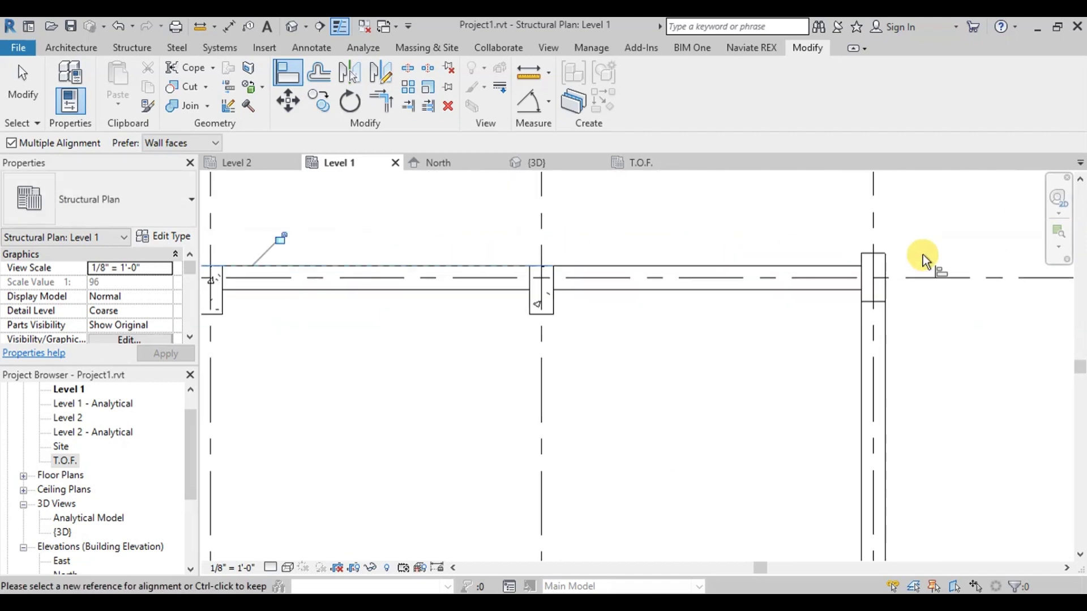
click(883, 258)
scroll(786, 210, down, 3)
scroll(606, 362, up, 2)
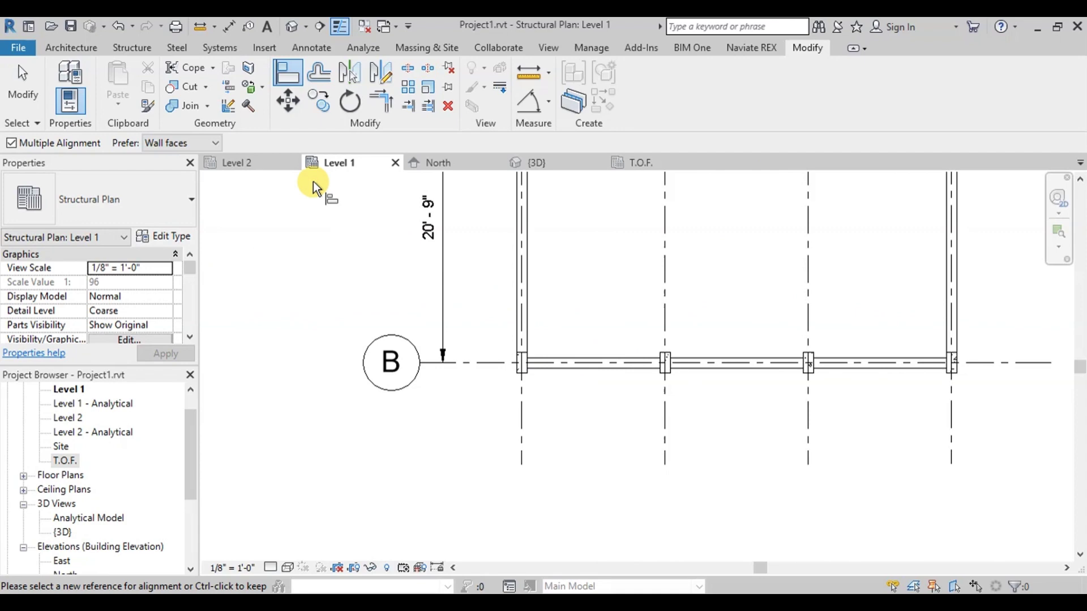
click(287, 72)
click(558, 371)
click(519, 371)
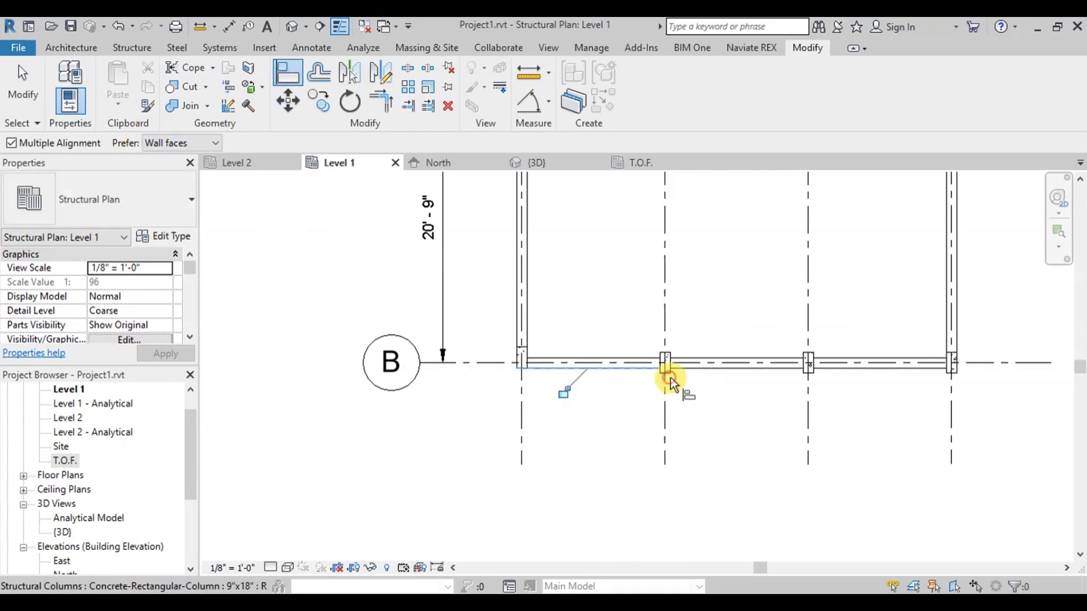
Step: Re-enable the Arch.rvt link in Level 1's Visibility/Graphic Overrides and apply
key(z)
key(f)
key(v)
key(v)
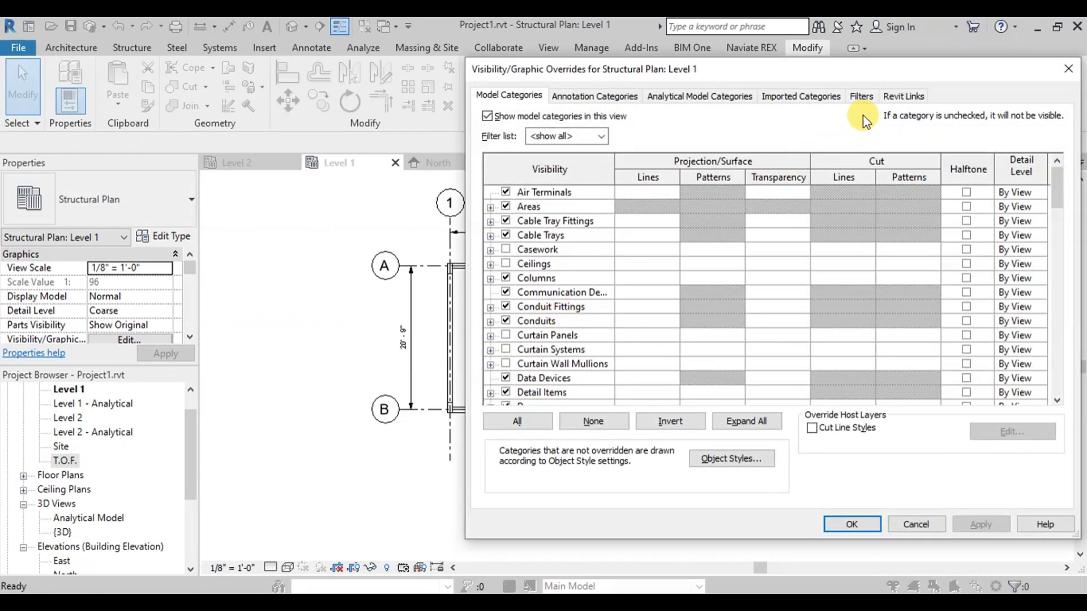
click(904, 95)
click(504, 166)
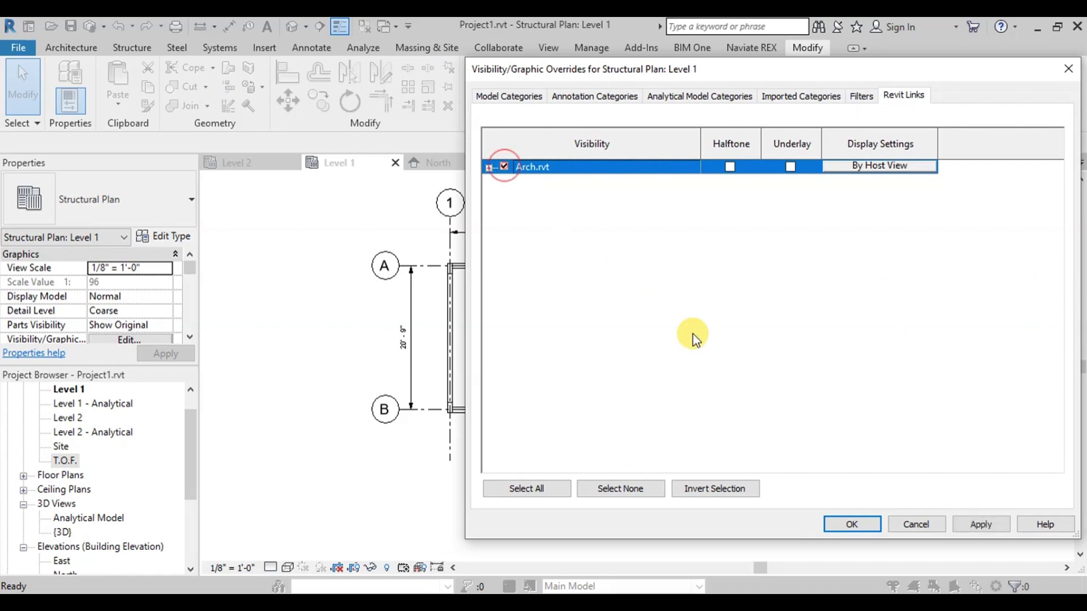
click(971, 518)
click(852, 525)
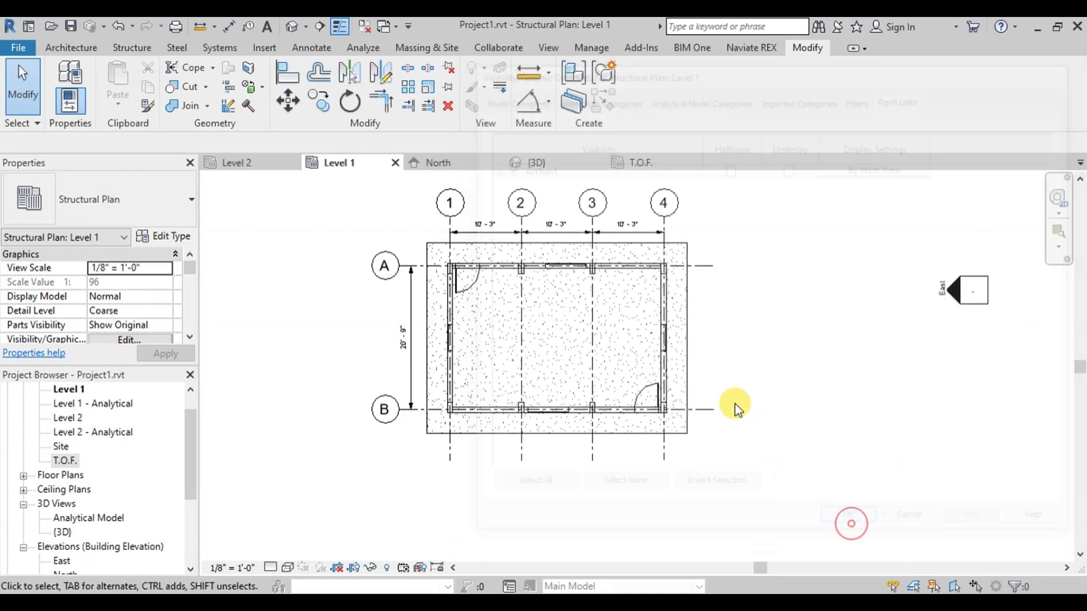
scroll(458, 294, up, 1)
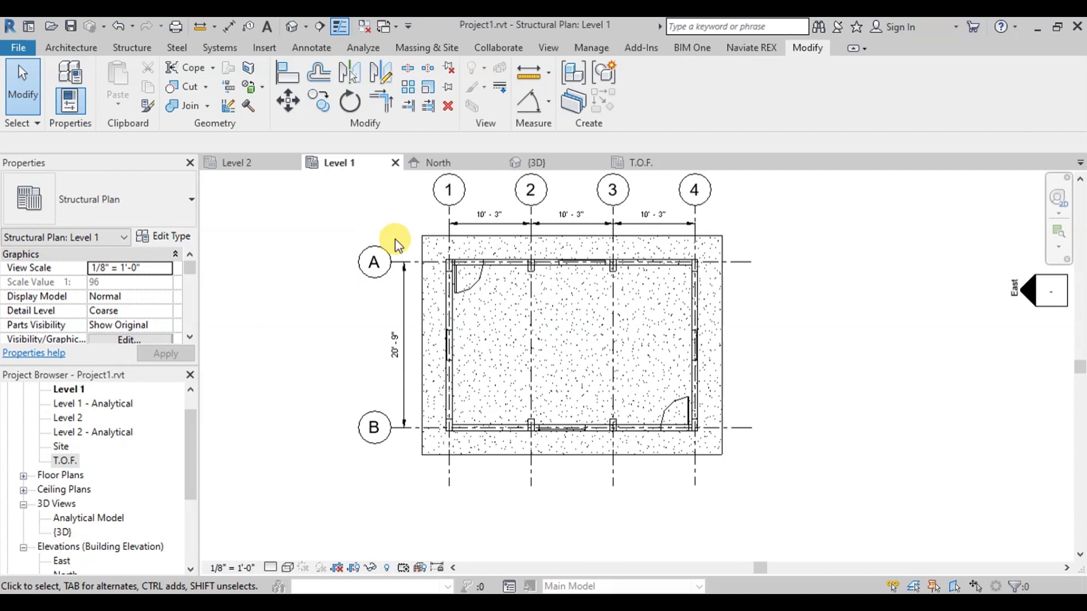
Step: Window-select the frame and filter it to Structural Framing (Girder) only
drag(394, 238, 722, 442)
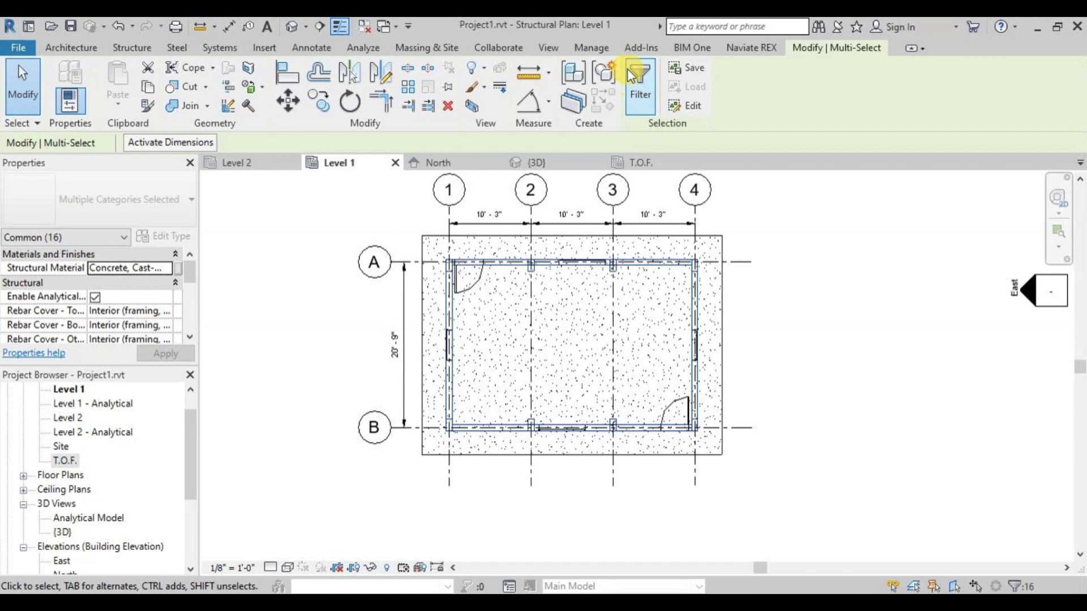
click(633, 78)
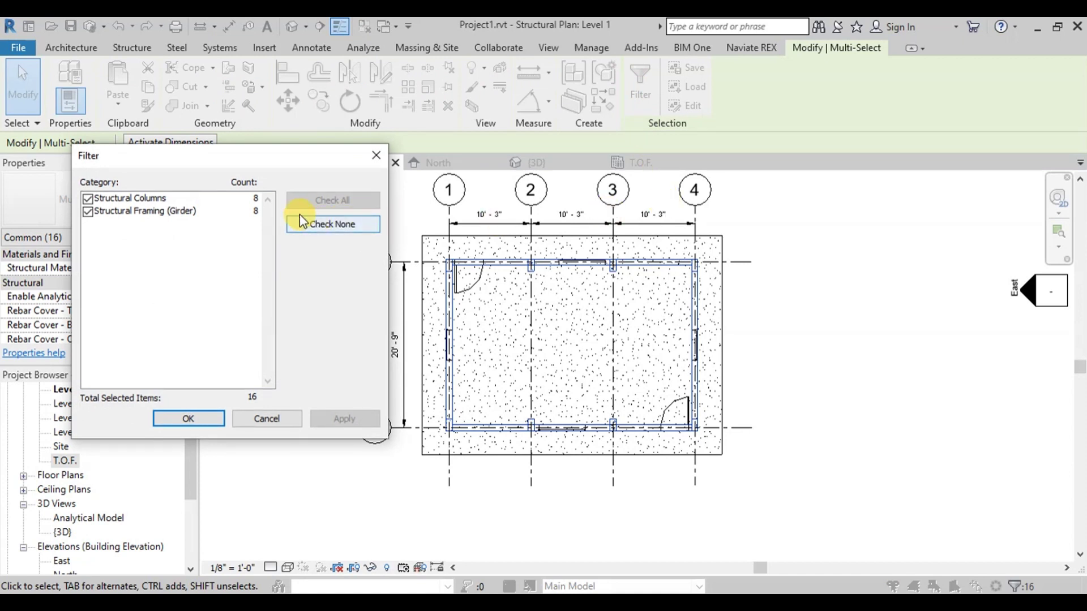
click(320, 225)
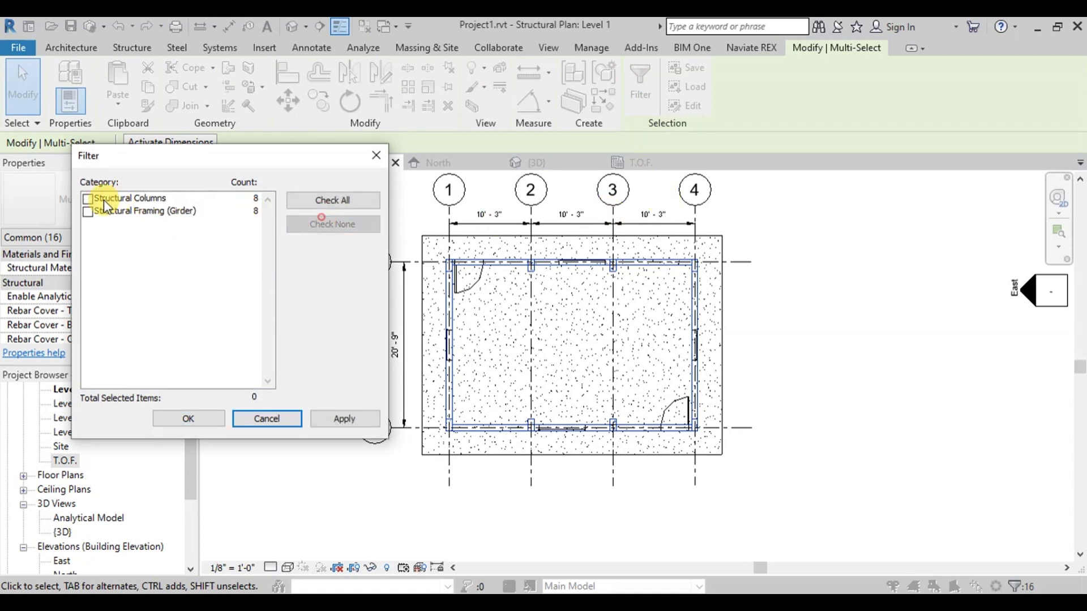
click(89, 213)
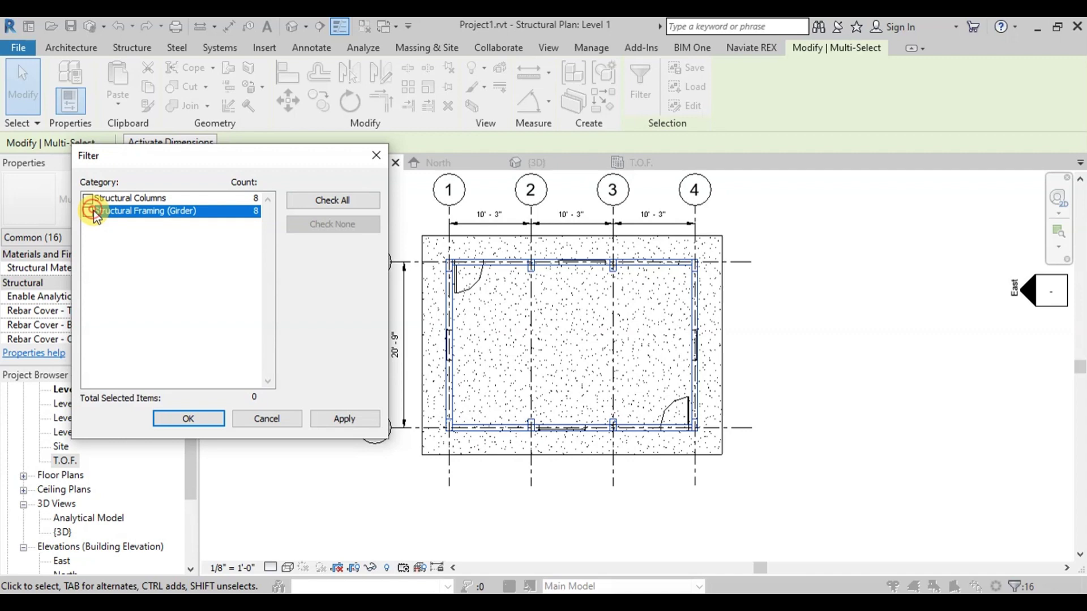
click(210, 419)
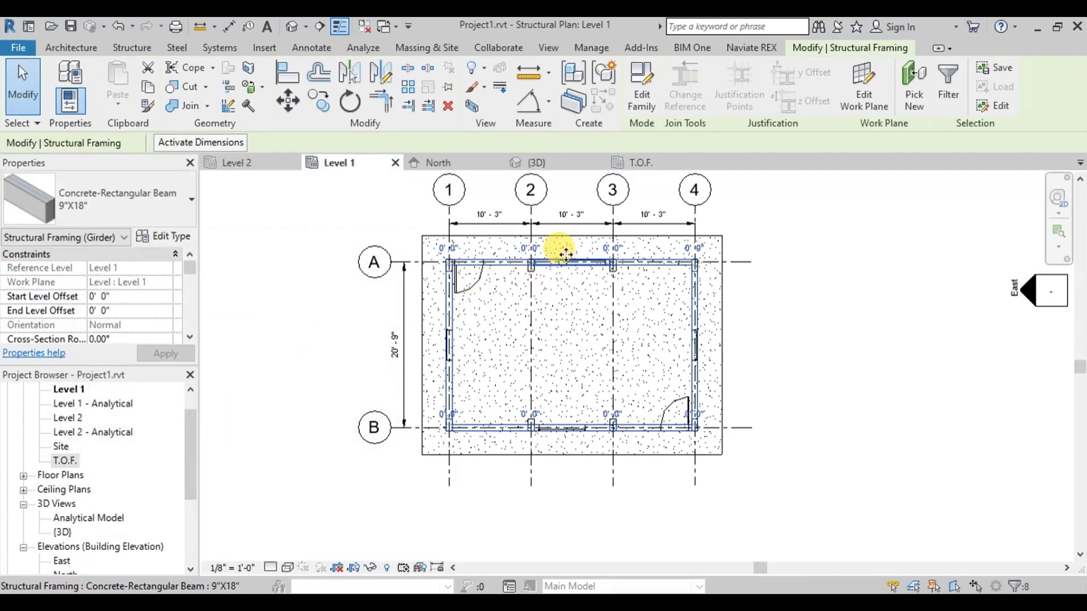
Step: Copy the beams, paste them aligned to Level 2, and switch to the Level 2 plan
click(150, 89)
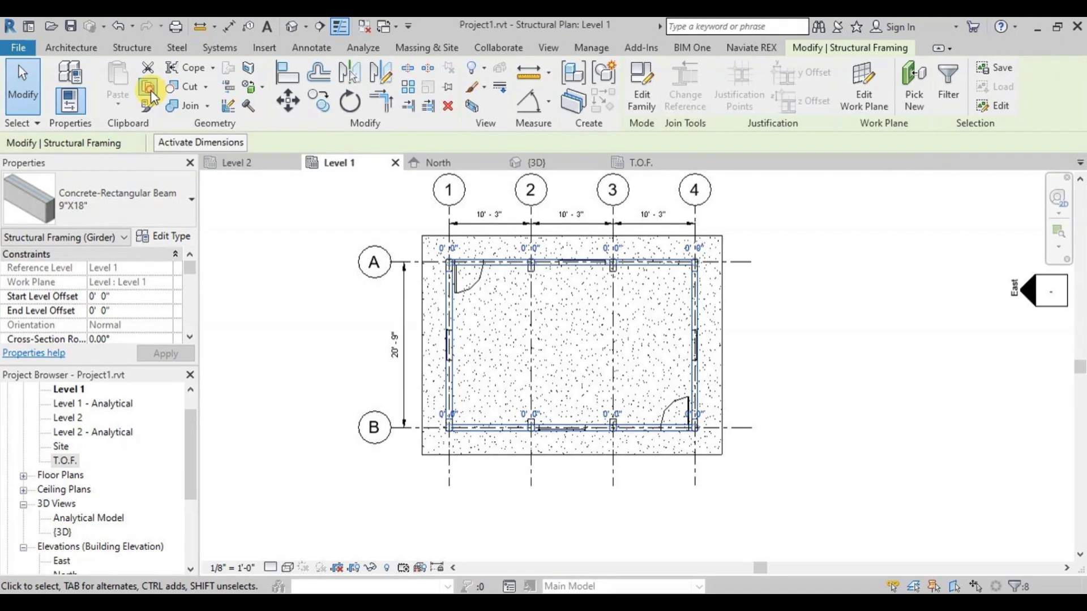
click(118, 105)
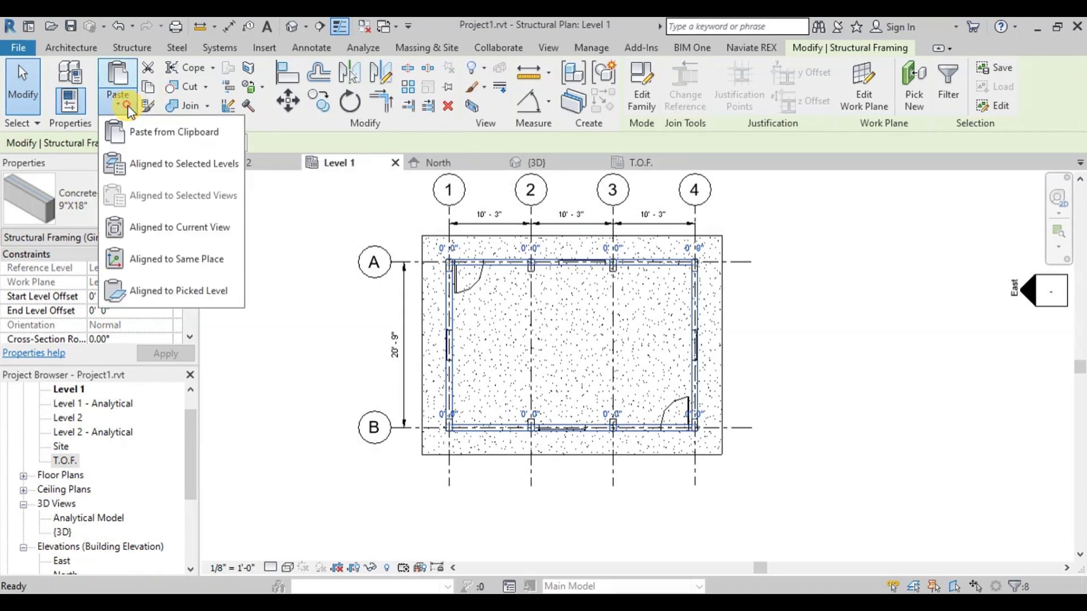
click(144, 166)
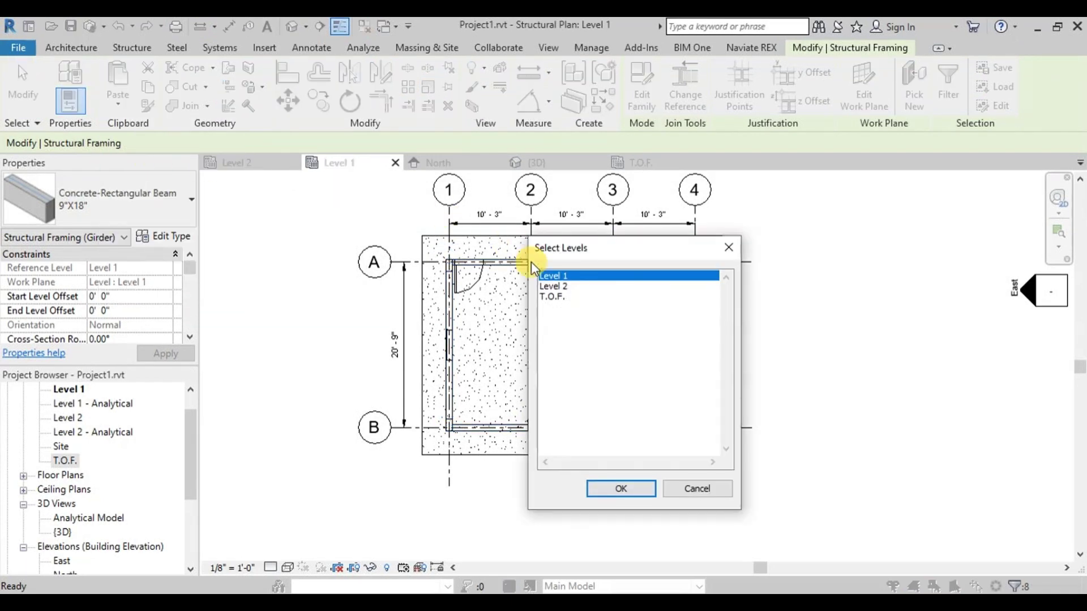
click(566, 286)
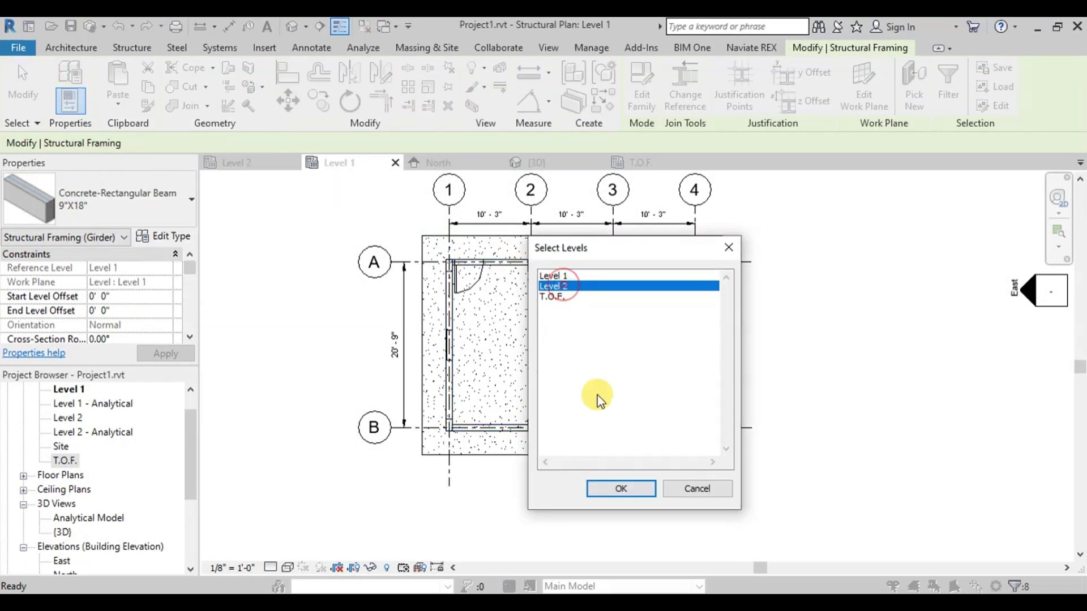
click(621, 488)
click(315, 283)
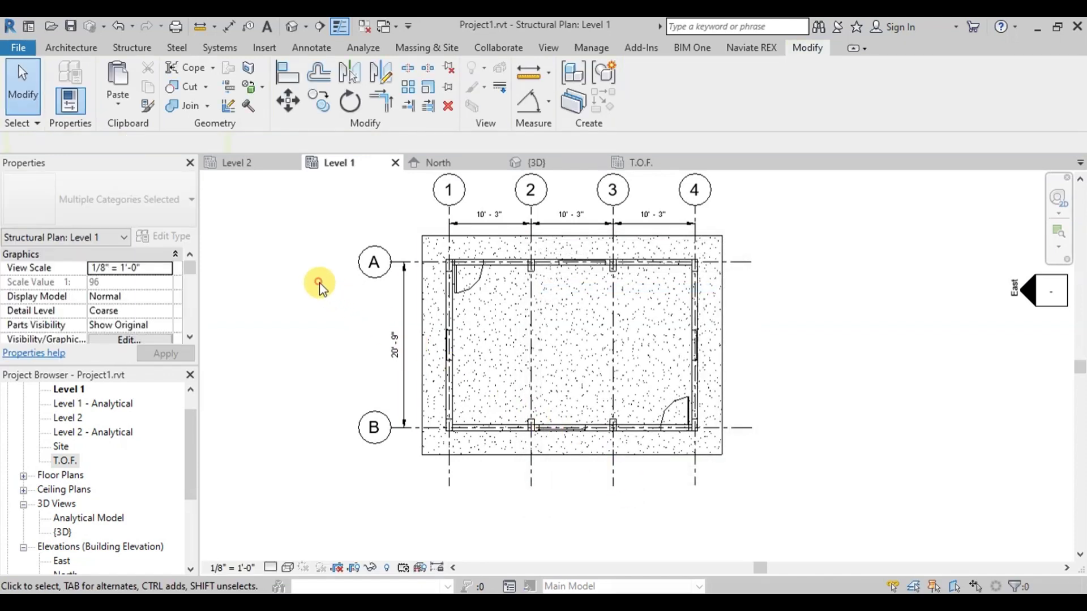
key(ctrl+Tab)
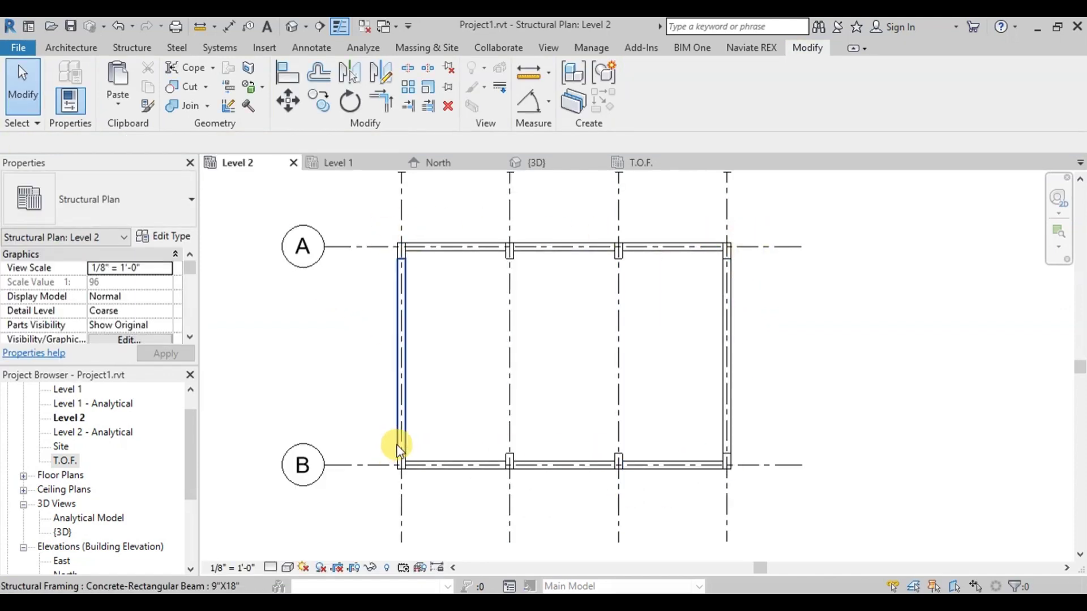
Step: Place two single 9"X18" beams from grid B to grid A along grids 2 and 3
click(131, 47)
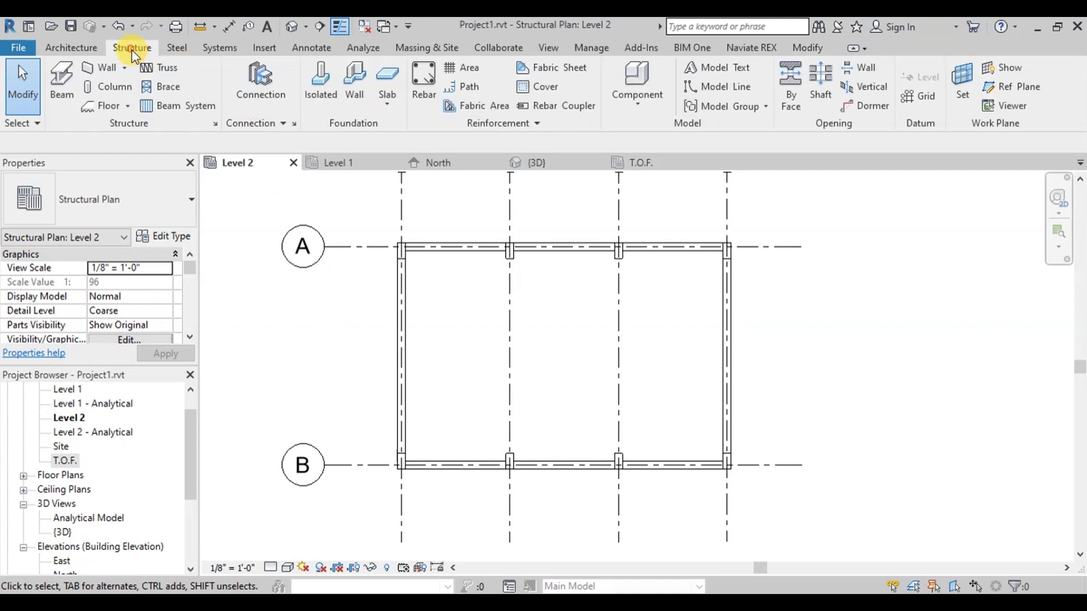
click(87, 90)
click(509, 465)
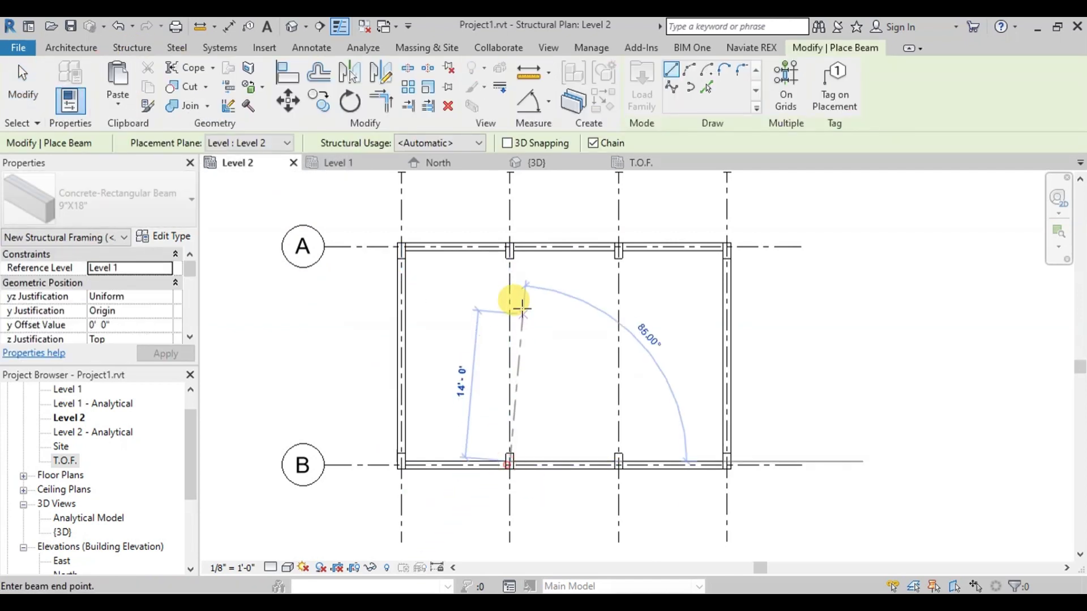
click(510, 247)
right_click(544, 311)
click(586, 323)
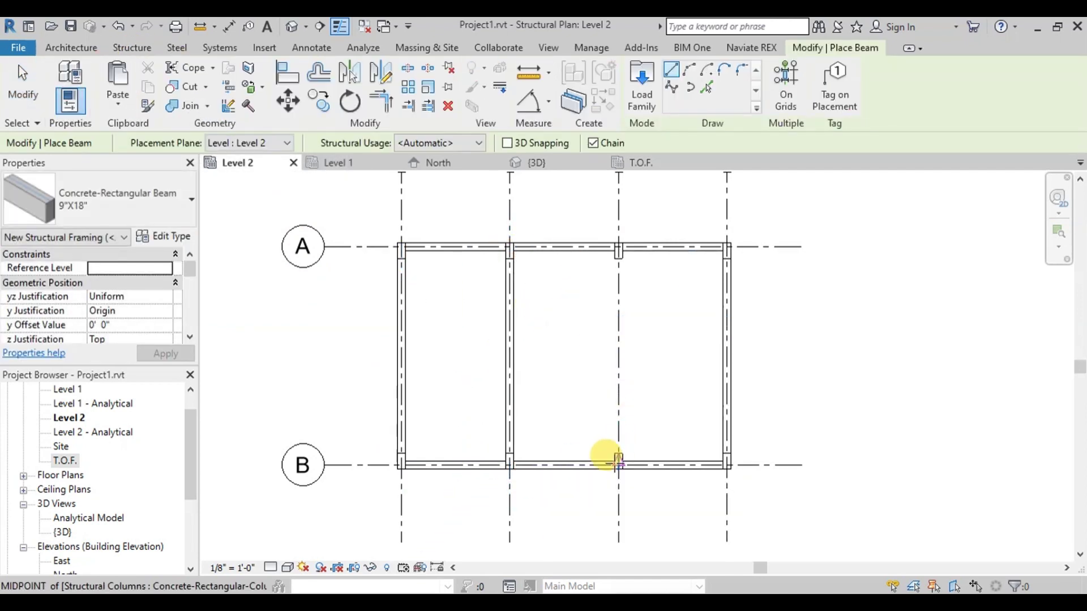
click(619, 466)
click(619, 247)
right_click(571, 306)
click(585, 316)
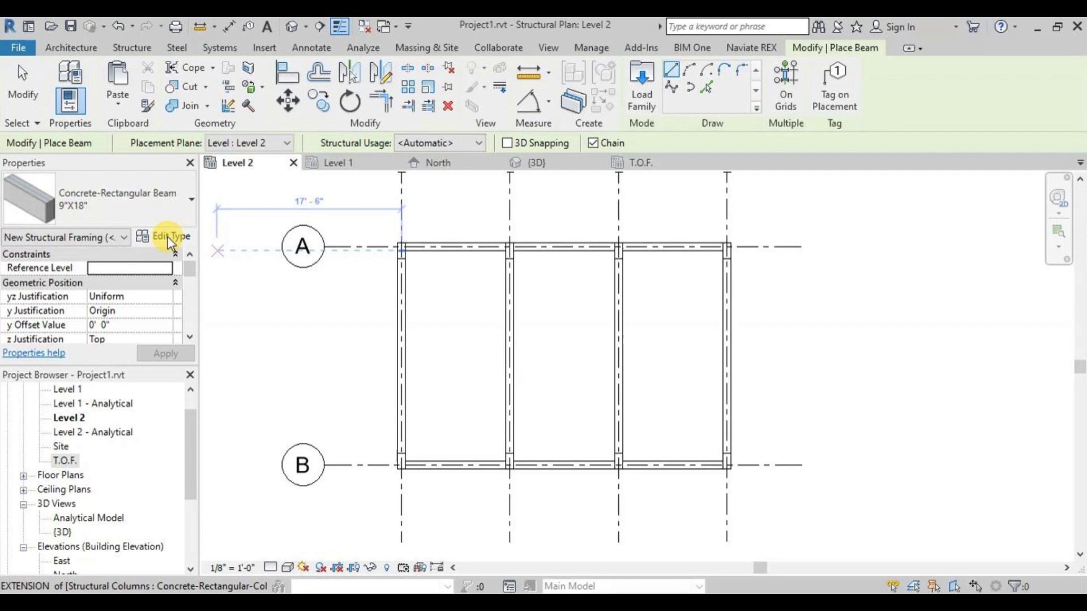
Step: Duplicate the 9"X18" type as 9"X24" with h 2' 0" and Type Mark RB-1
click(167, 236)
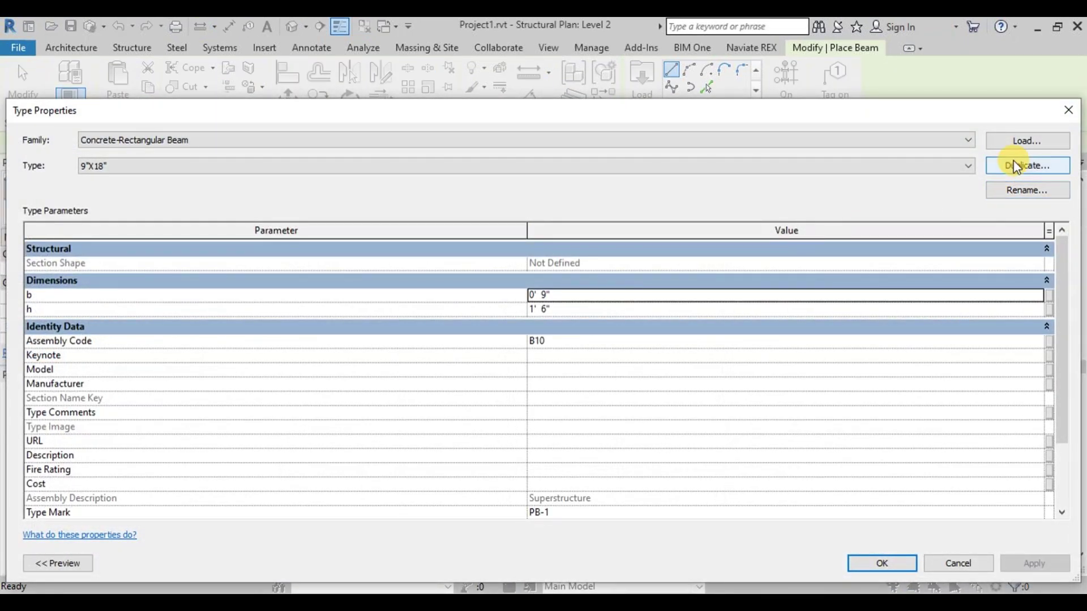
click(1017, 167)
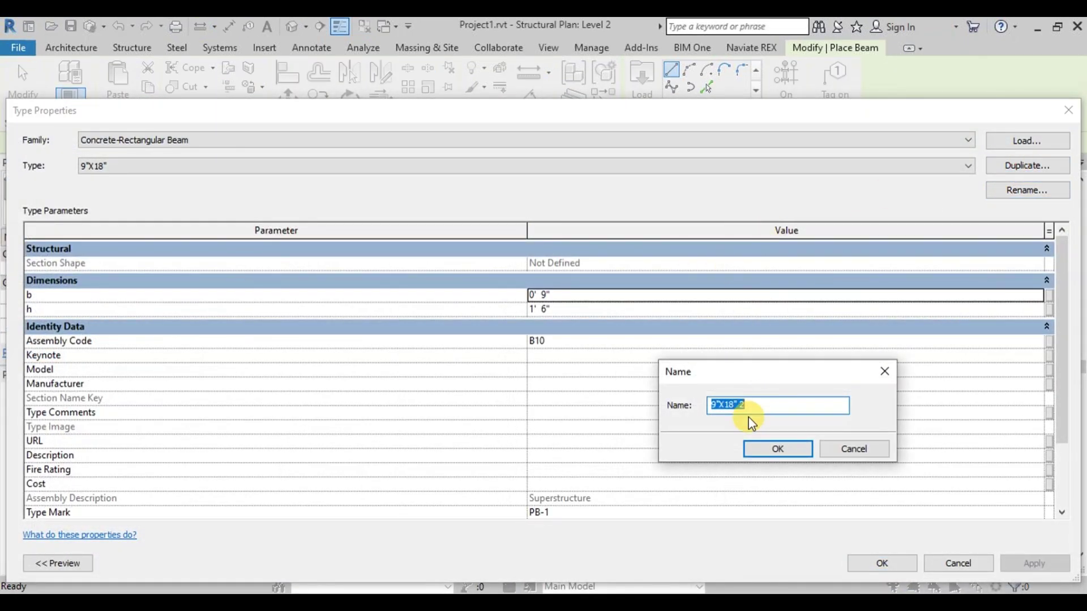
click(761, 411)
click(795, 450)
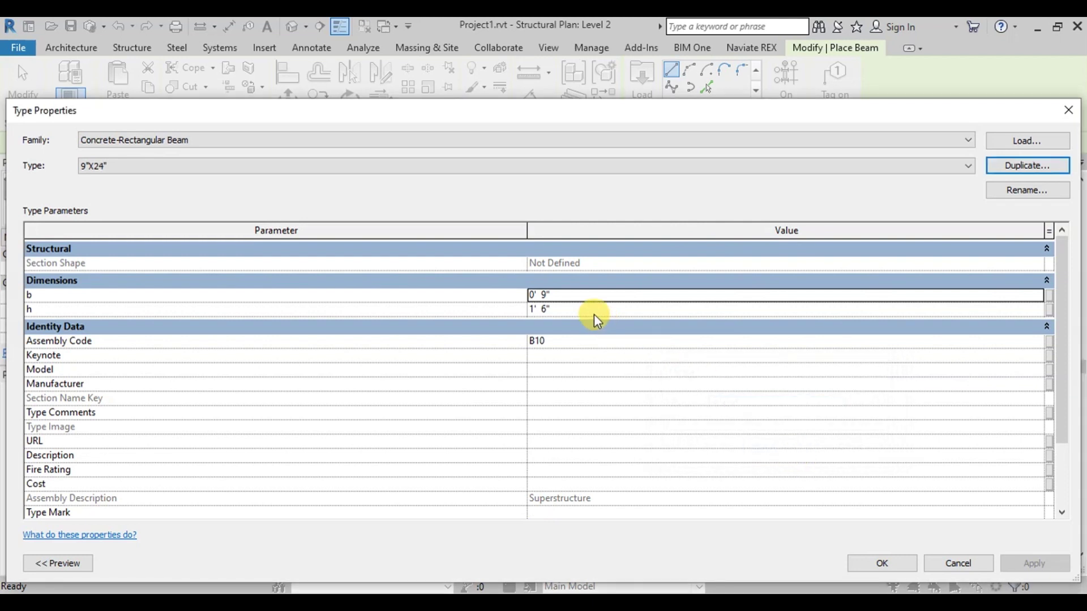
click(594, 313)
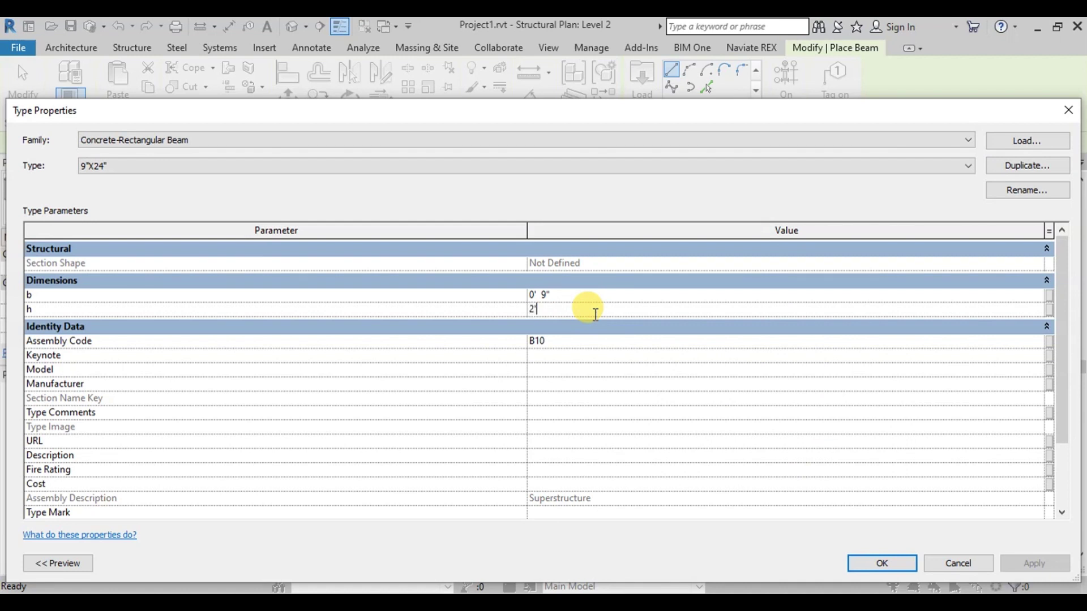
click(548, 513)
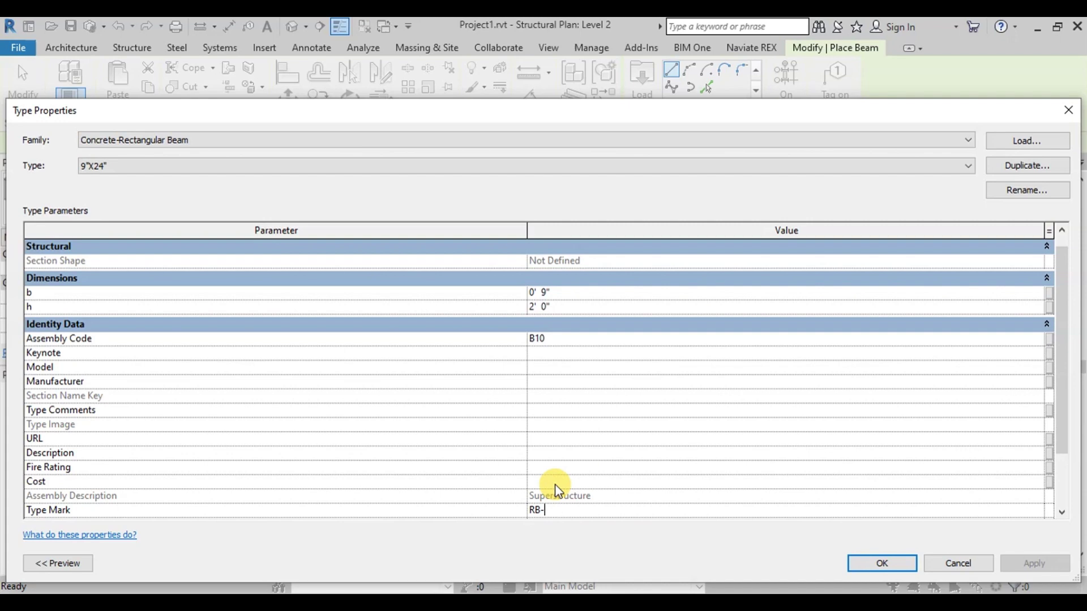
text(RB-1)
click(877, 564)
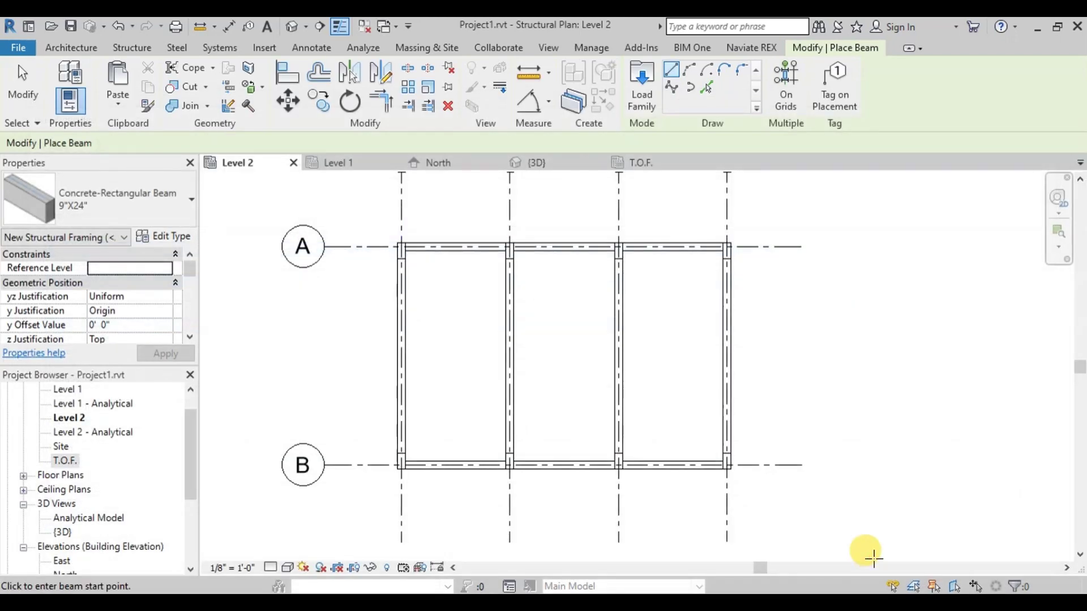
Step: Filter a window selection on Level 2 to Structural Framing (Girder) and retype those beams from 9"X18" to 9"X24"
click(35, 92)
drag(381, 219, 741, 478)
click(641, 85)
click(334, 224)
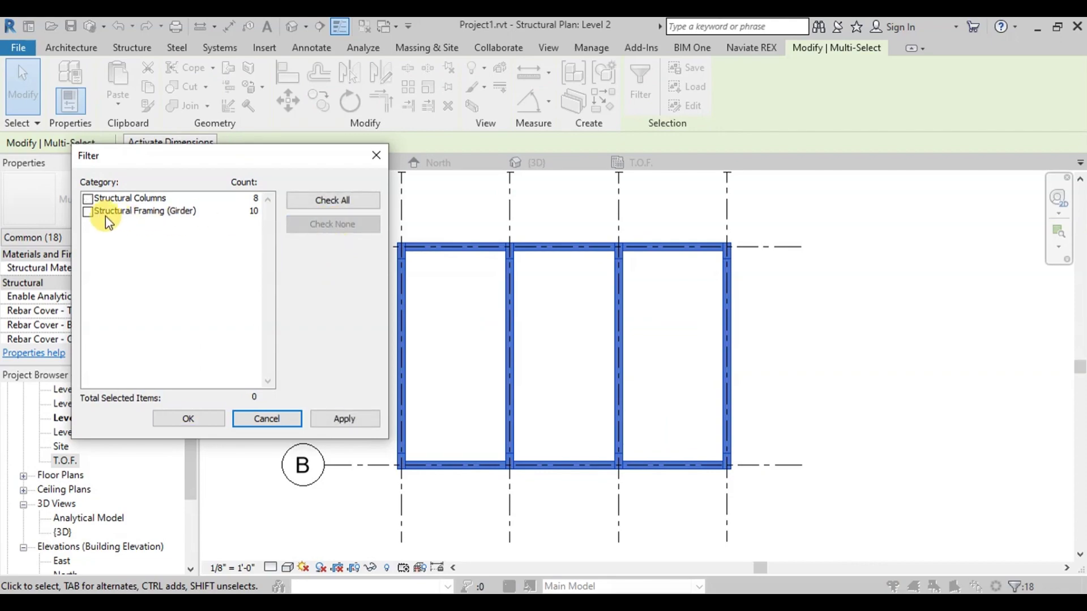
click(87, 211)
click(206, 418)
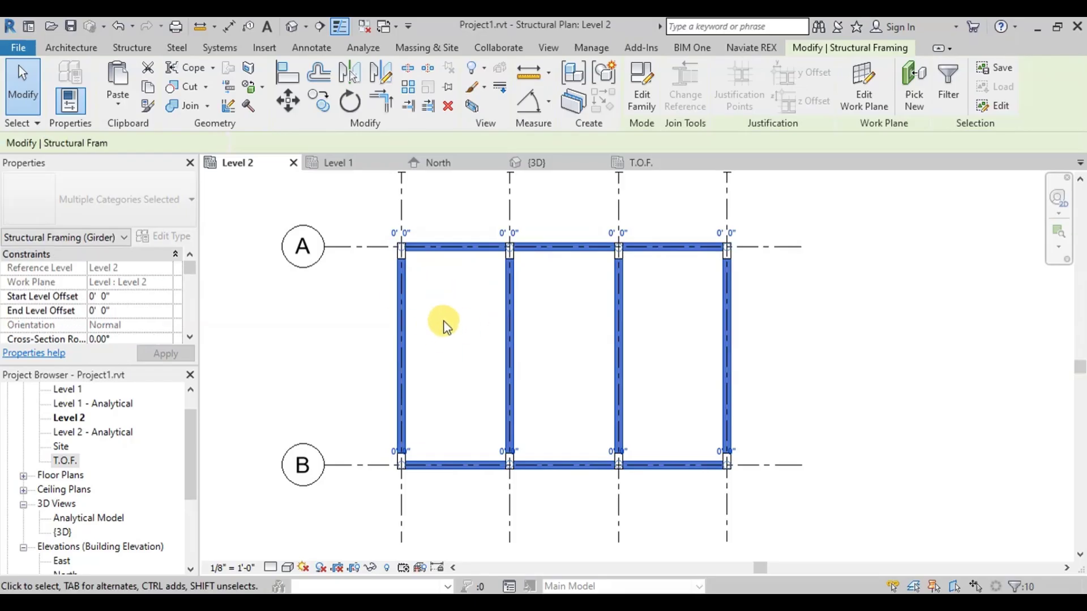
click(173, 211)
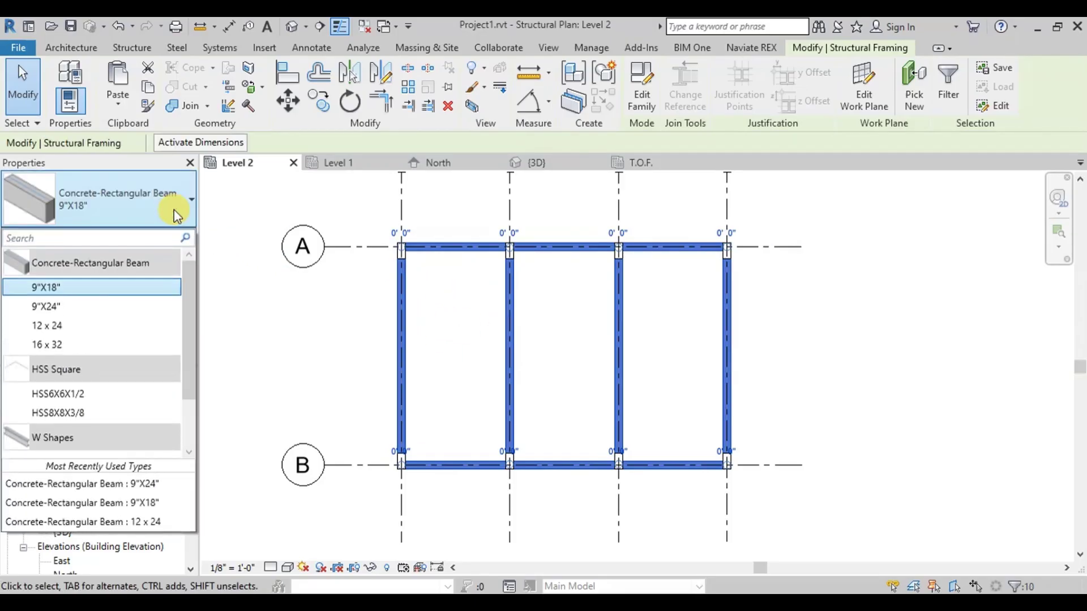
click(458, 334)
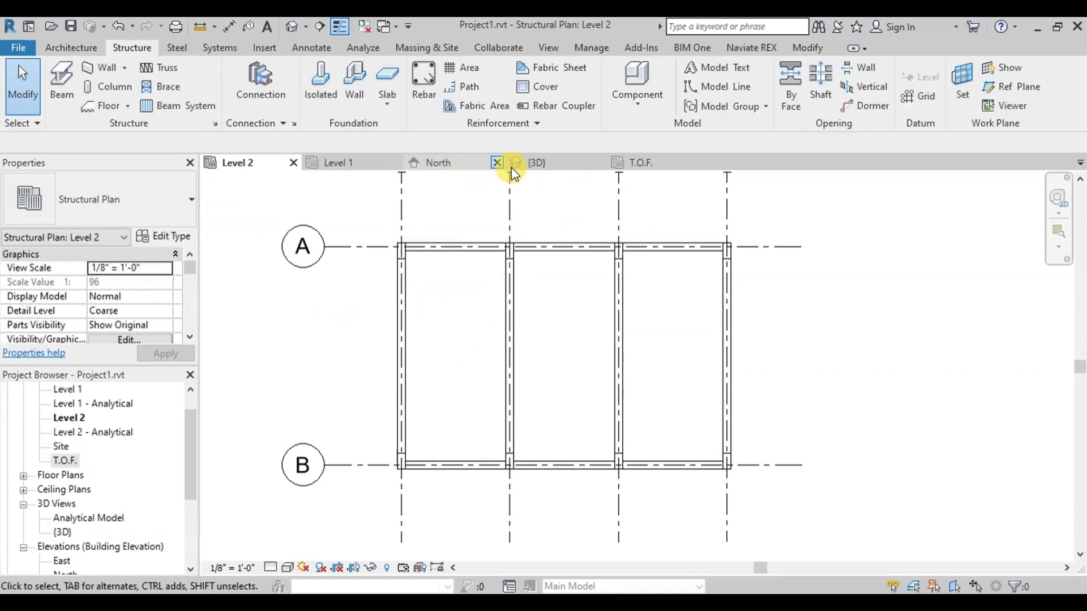